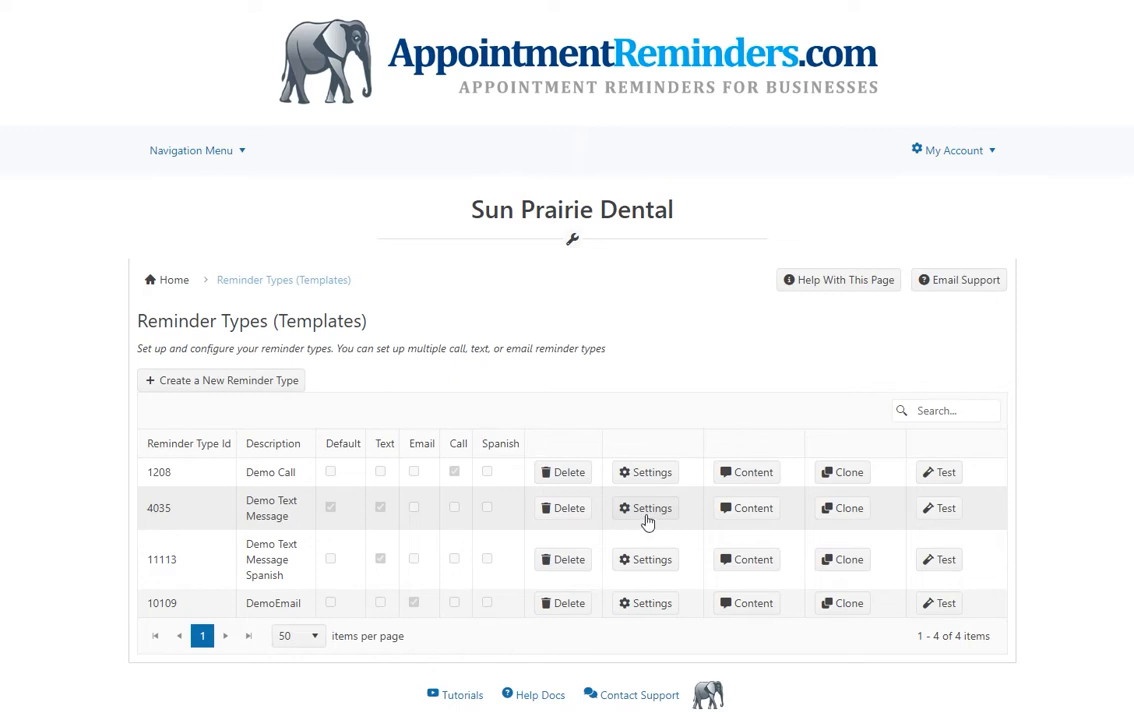
# - Open the settings of the Demo Text Message reminder type and check its description
pyautogui.click(646, 519)
pyautogui.scroll(-2, 648, 522)
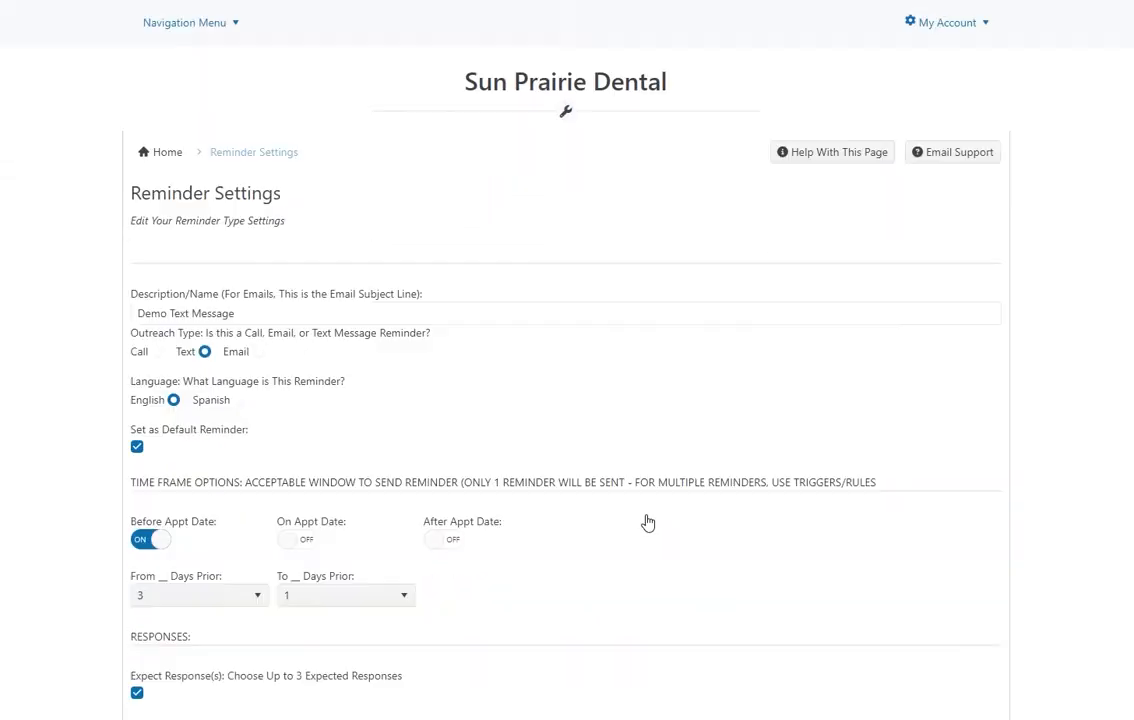
pyautogui.moveTo(245, 284); pyautogui.dragTo(134, 282)
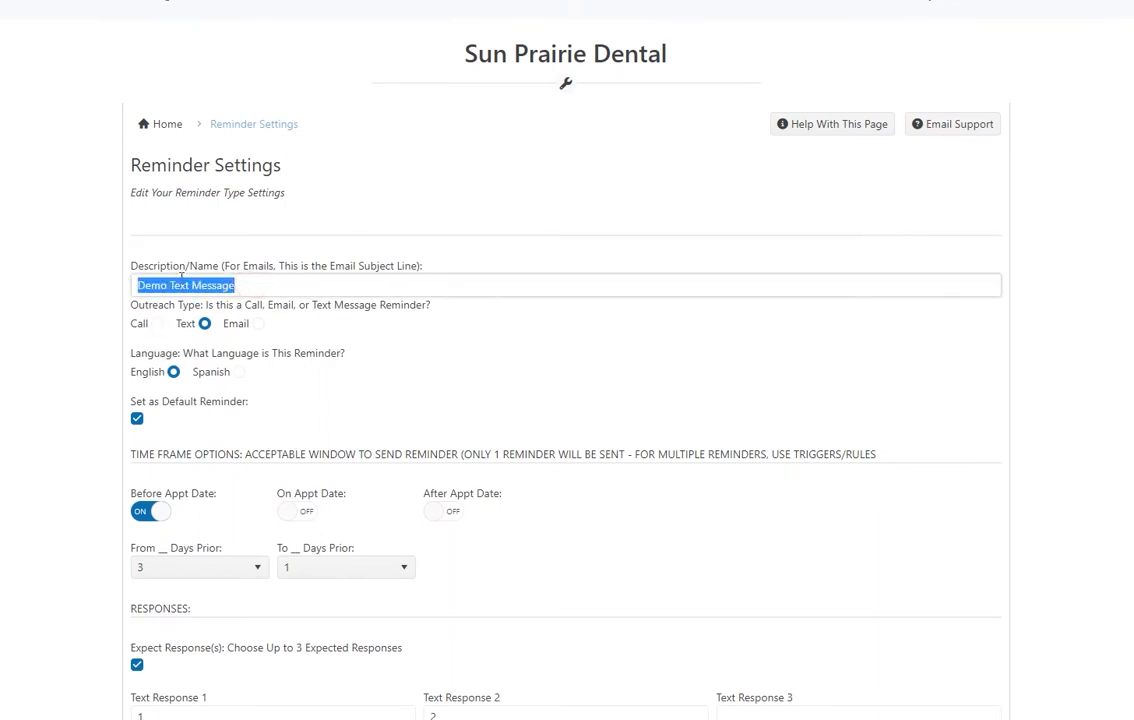
pyautogui.click(247, 283)
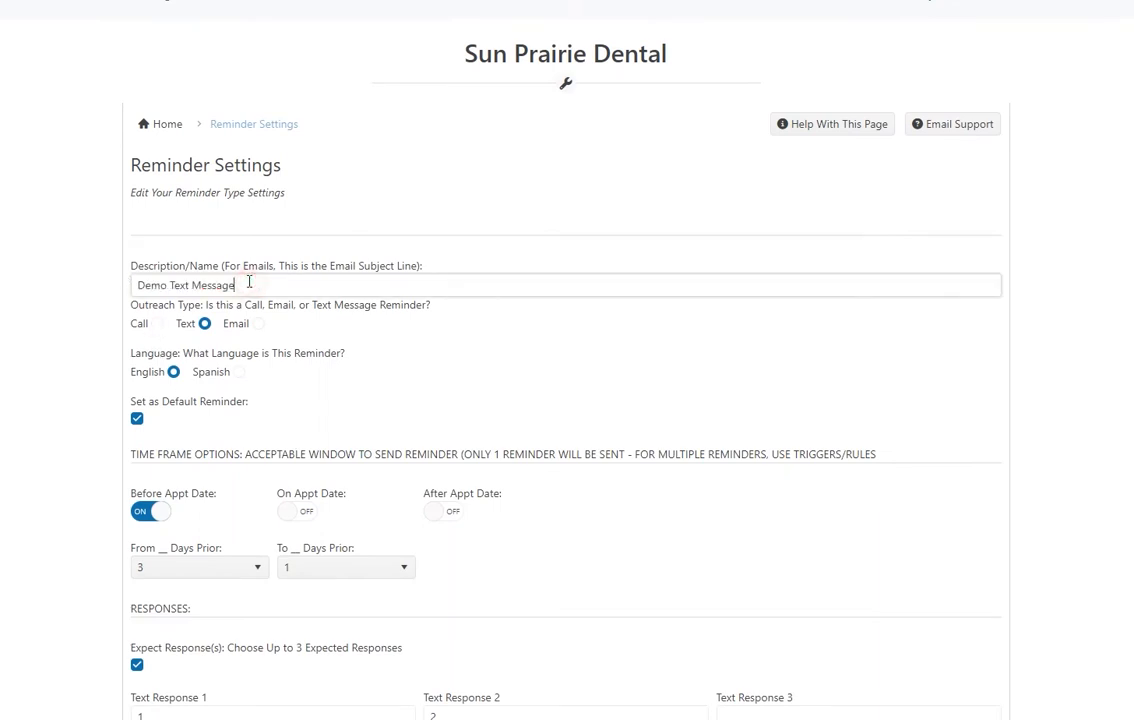
# - Try the Call and Email outreach types and the Spanish language, returning the reminder to Text and English
pyautogui.click(157, 324)
pyautogui.click(210, 326)
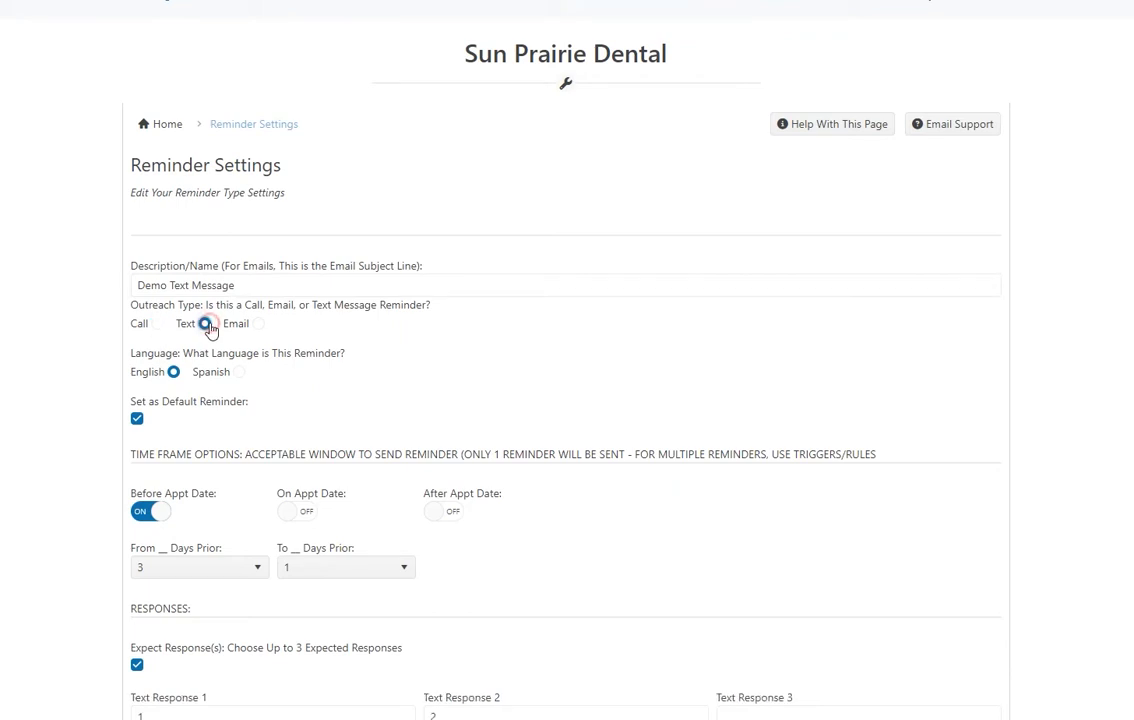
pyautogui.click(240, 328)
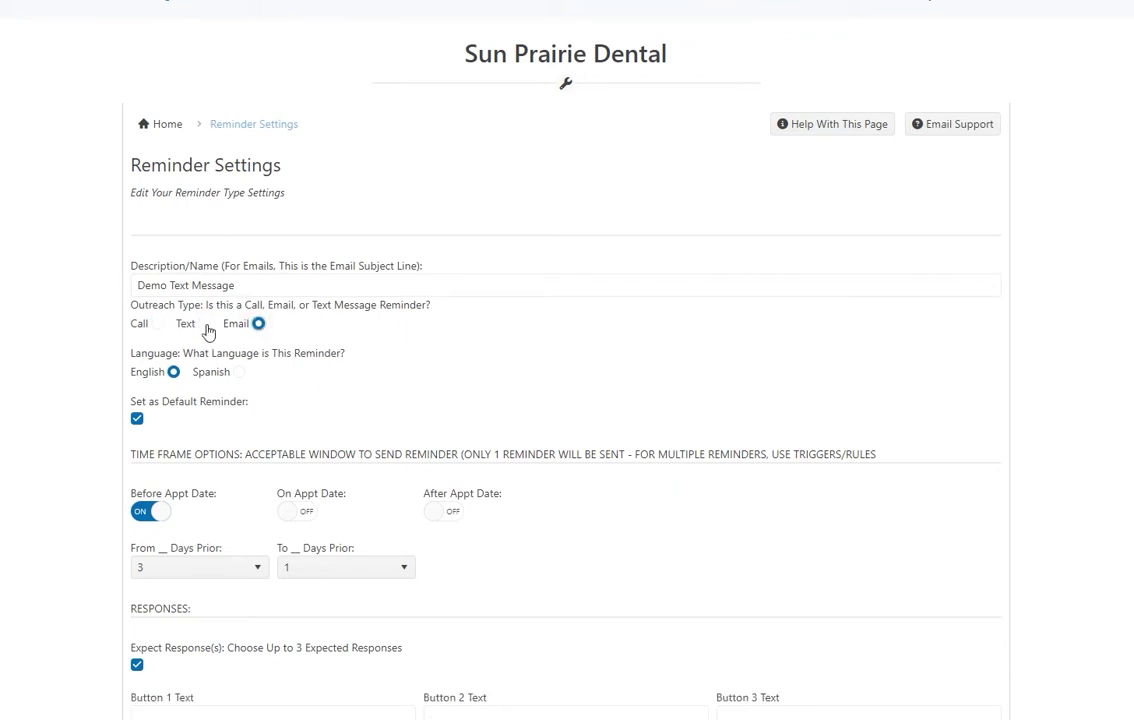
pyautogui.click(206, 326)
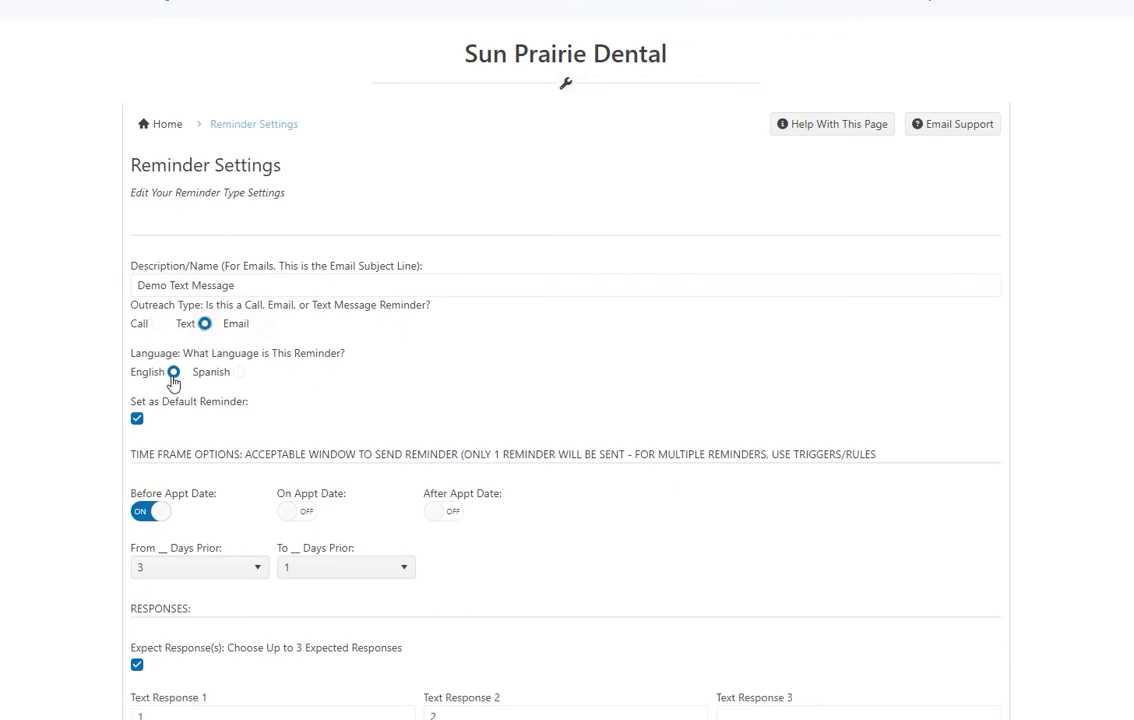
pyautogui.click(238, 373)
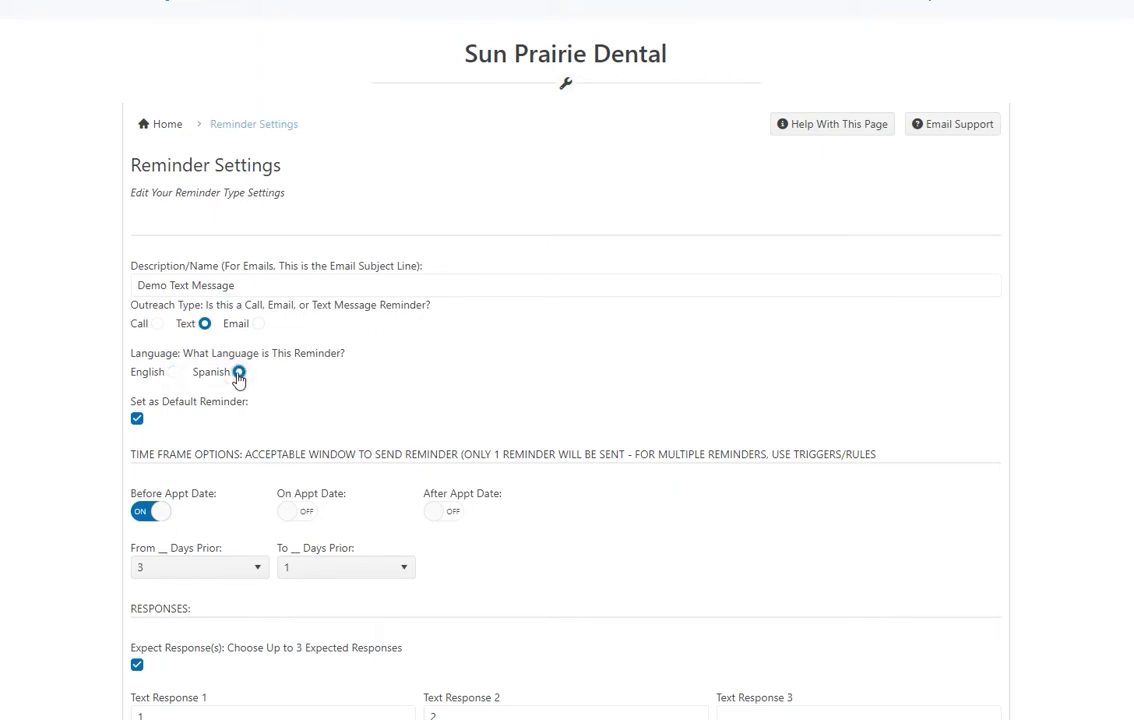
pyautogui.click(173, 375)
# - Switch the default reminder setting and the Before Appt Date option off and back on
pyautogui.scroll(-3, 324, 387)
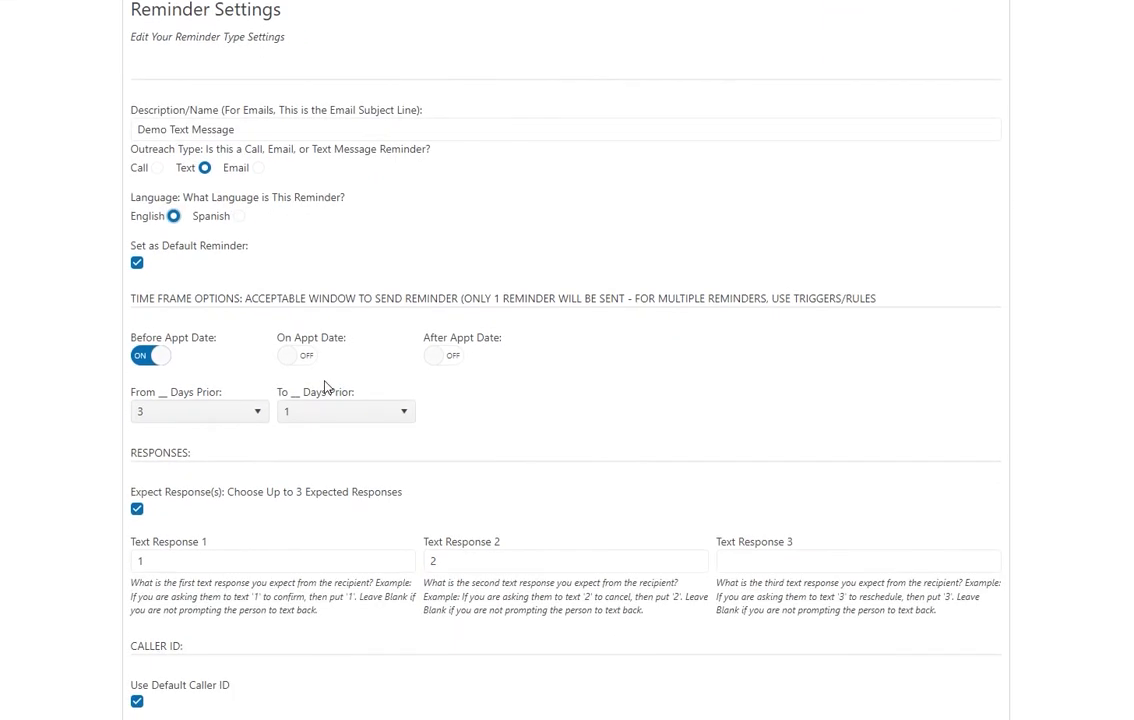
pyautogui.click(137, 262)
pyautogui.click(137, 263)
pyautogui.click(150, 358)
pyautogui.click(150, 358)
# - Set the sending window before the appointment date from 3 to 1 days prior
pyautogui.click(142, 416)
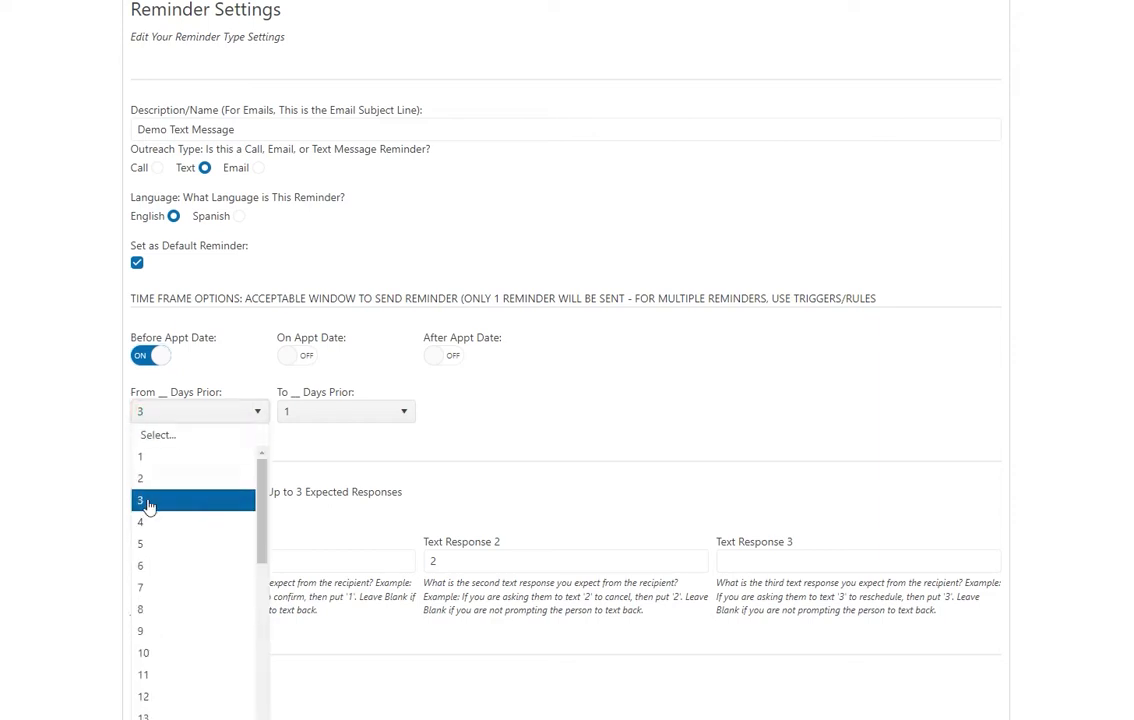
pyautogui.click(147, 505)
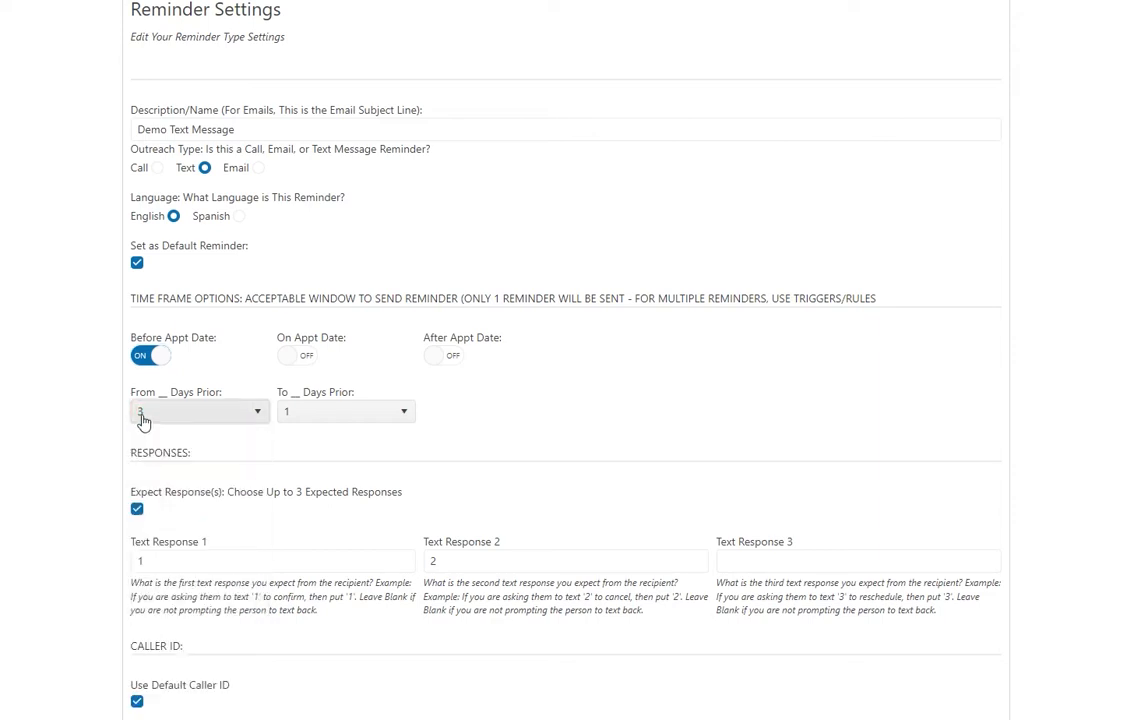
pyautogui.click(291, 411)
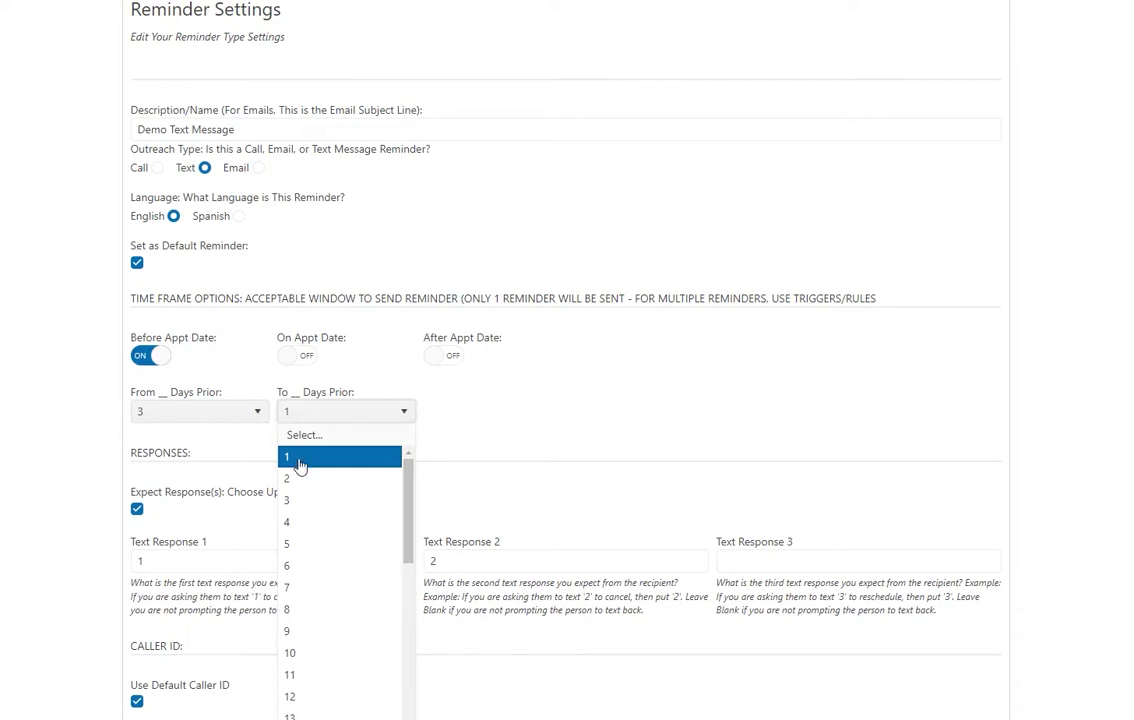
pyautogui.click(287, 460)
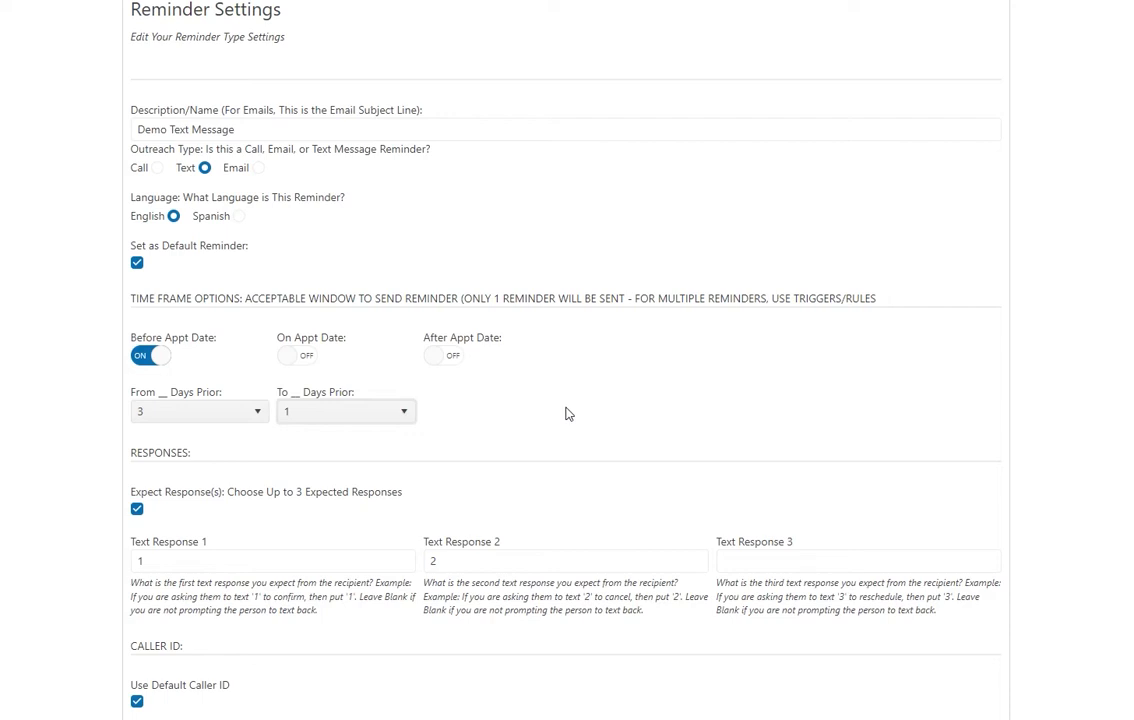
# - Limit the time frame to On Appt Date, with 0 hours before the appointment time
pyautogui.click(313, 360)
pyautogui.click(148, 362)
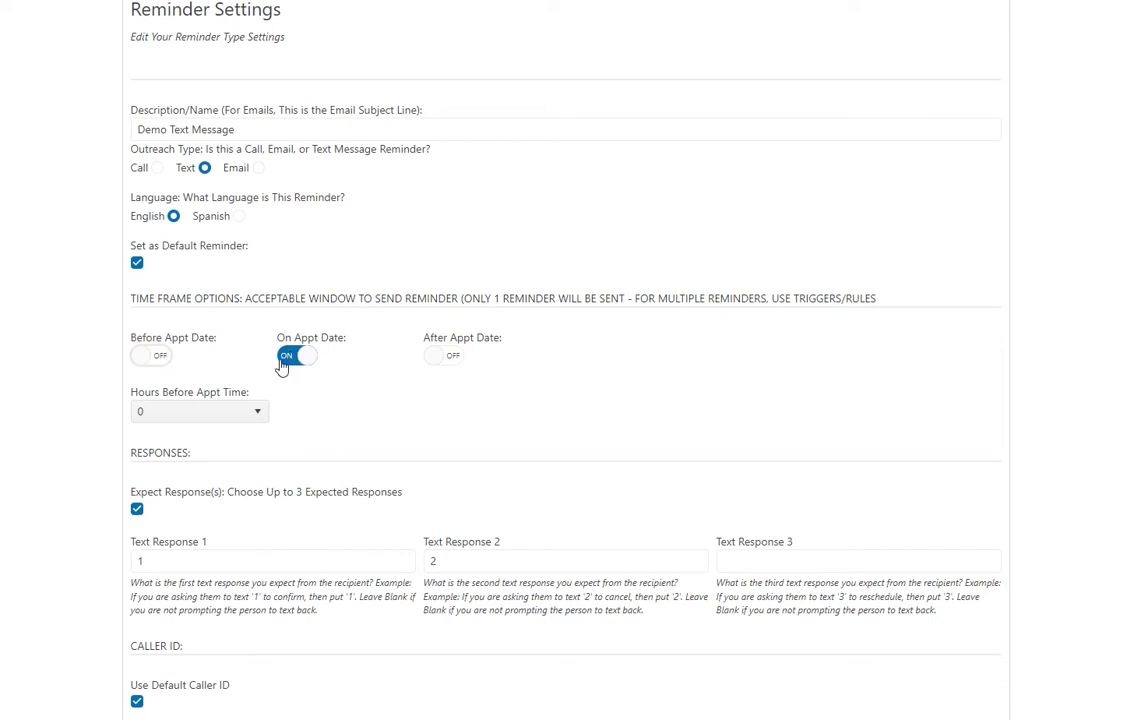
pyautogui.click(257, 412)
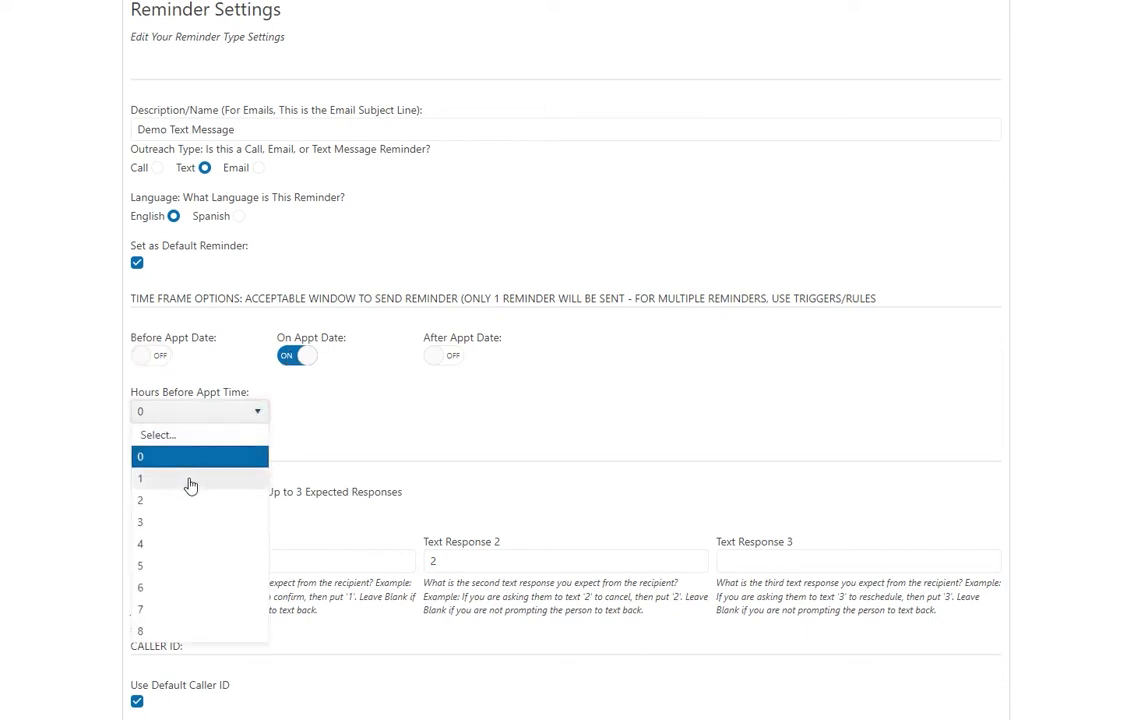
pyautogui.click(178, 624)
pyautogui.click(172, 416)
pyautogui.click(168, 457)
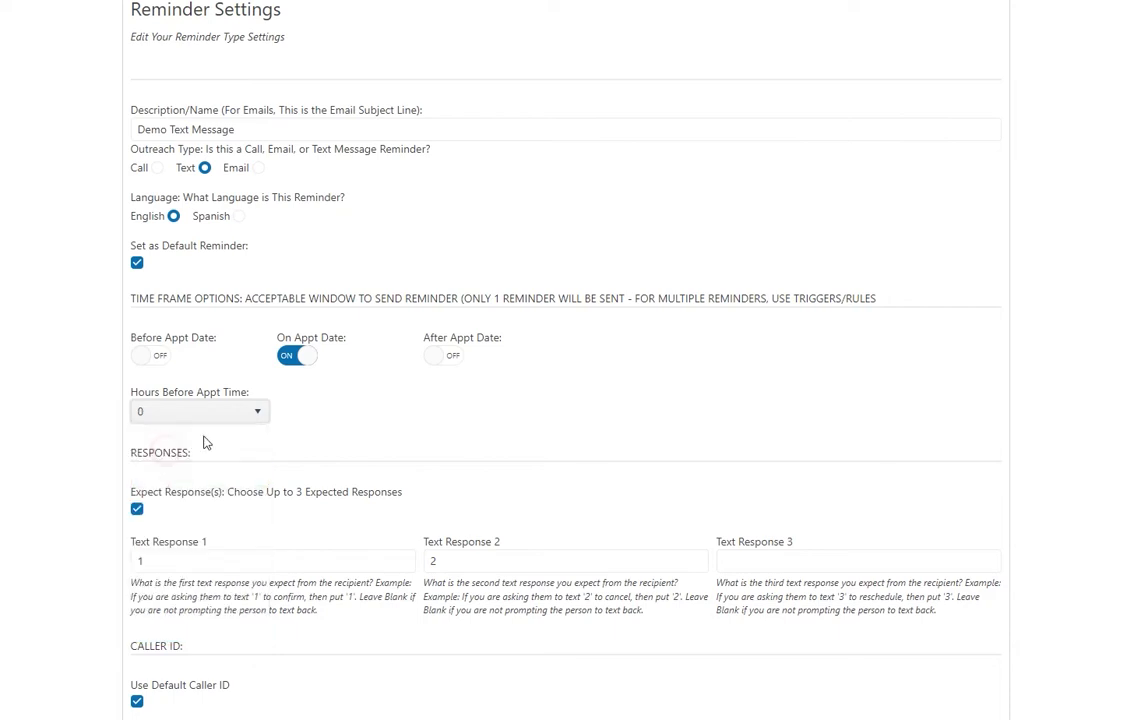
# - Change the time frame from On Appt Date to After Appt Date, up to 7 days after
pyautogui.click(292, 357)
pyautogui.click(442, 357)
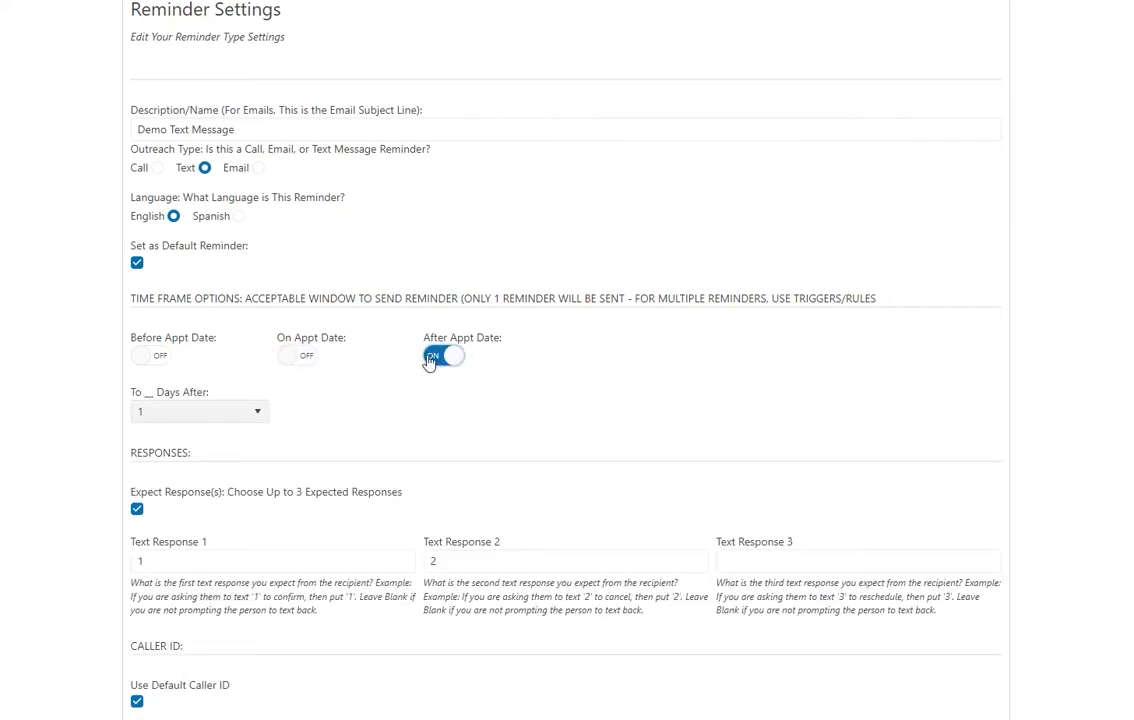
pyautogui.click(246, 414)
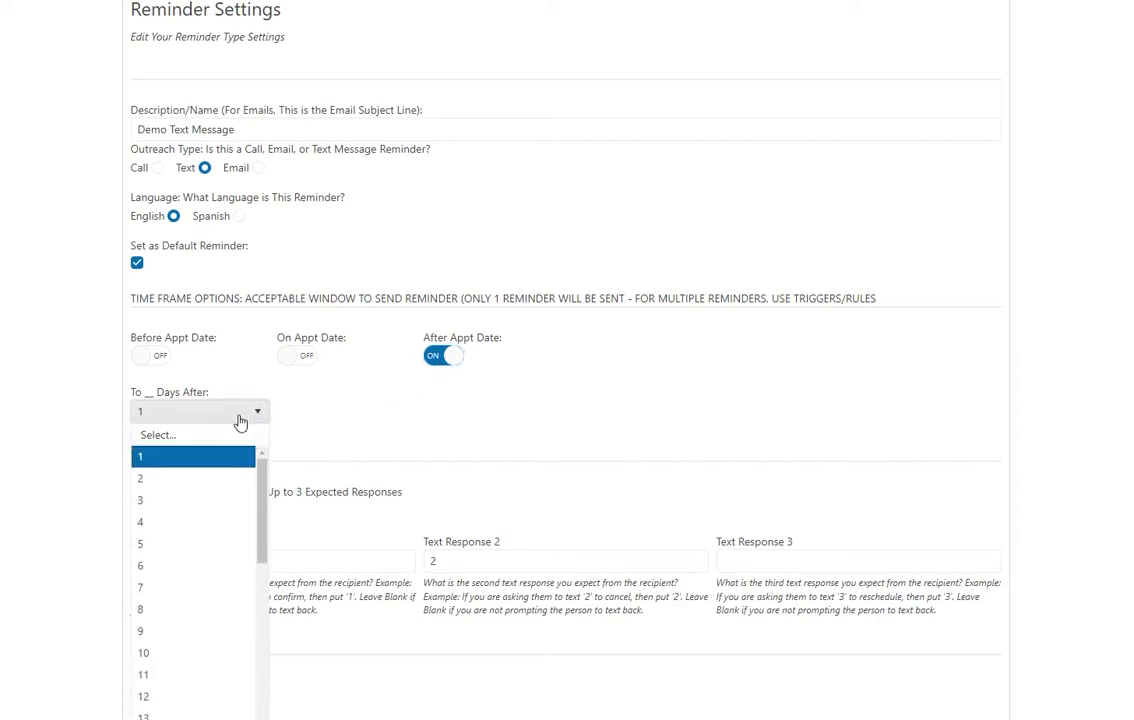
pyautogui.click(198, 587)
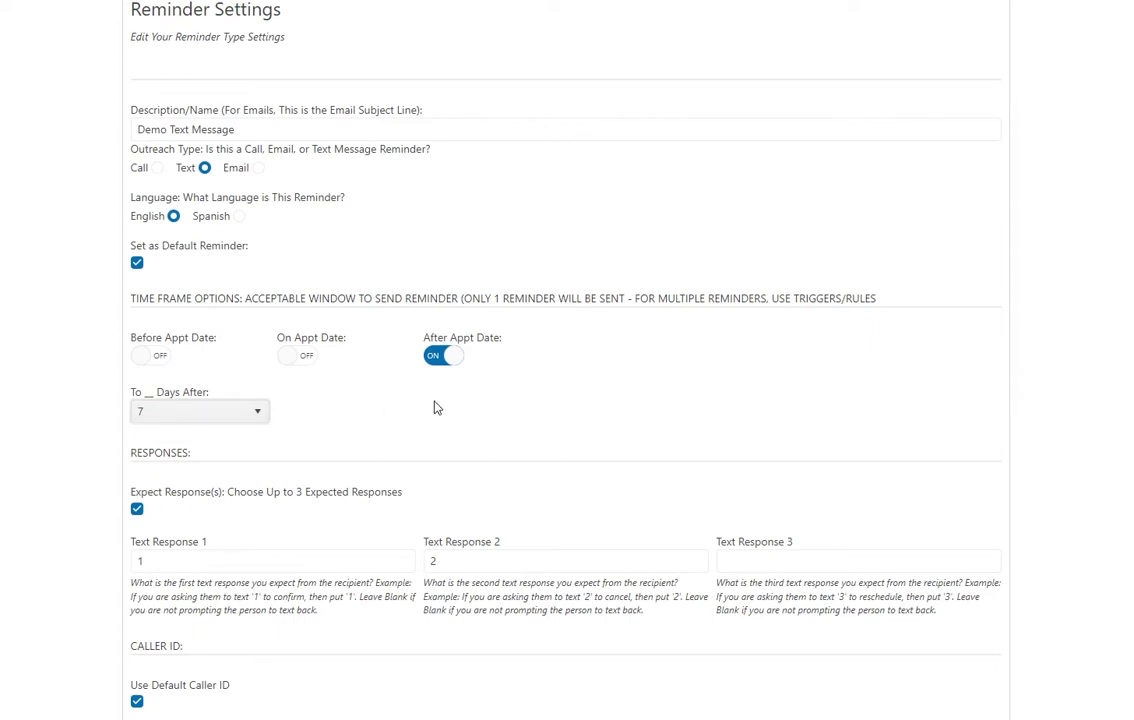
# - Toggle the expected responses off and back on, and go through the three text response fields
pyautogui.click(138, 511)
pyautogui.click(138, 512)
pyautogui.click(138, 511)
pyautogui.click(138, 511)
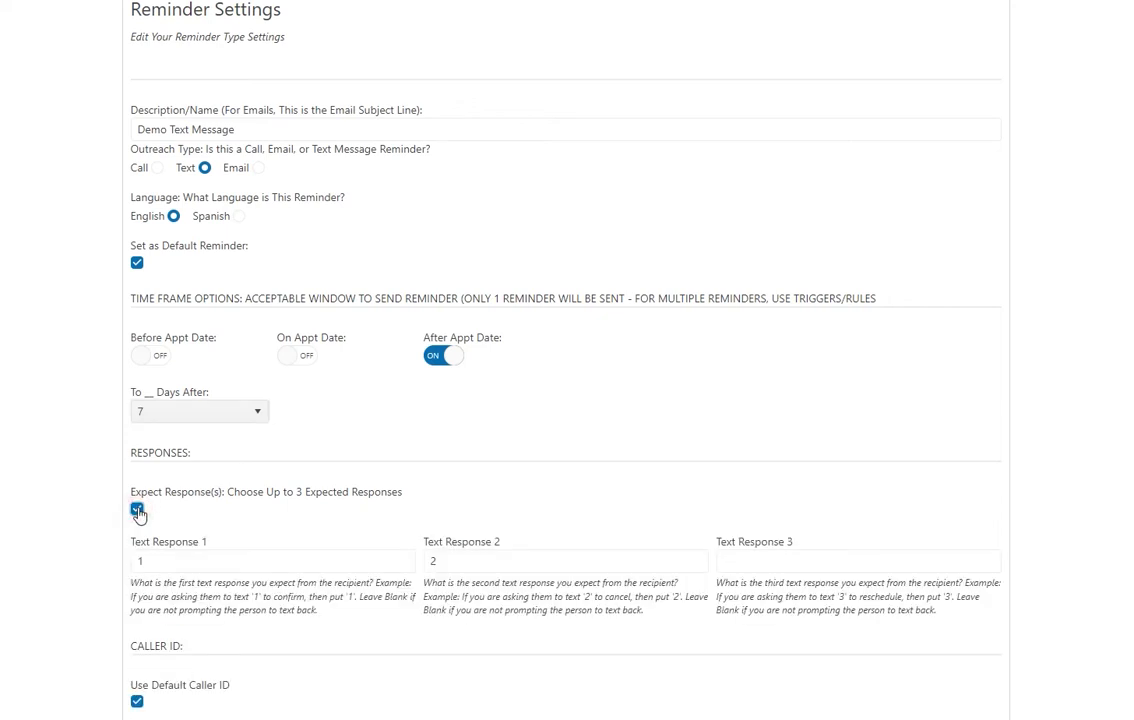
pyautogui.click(162, 561)
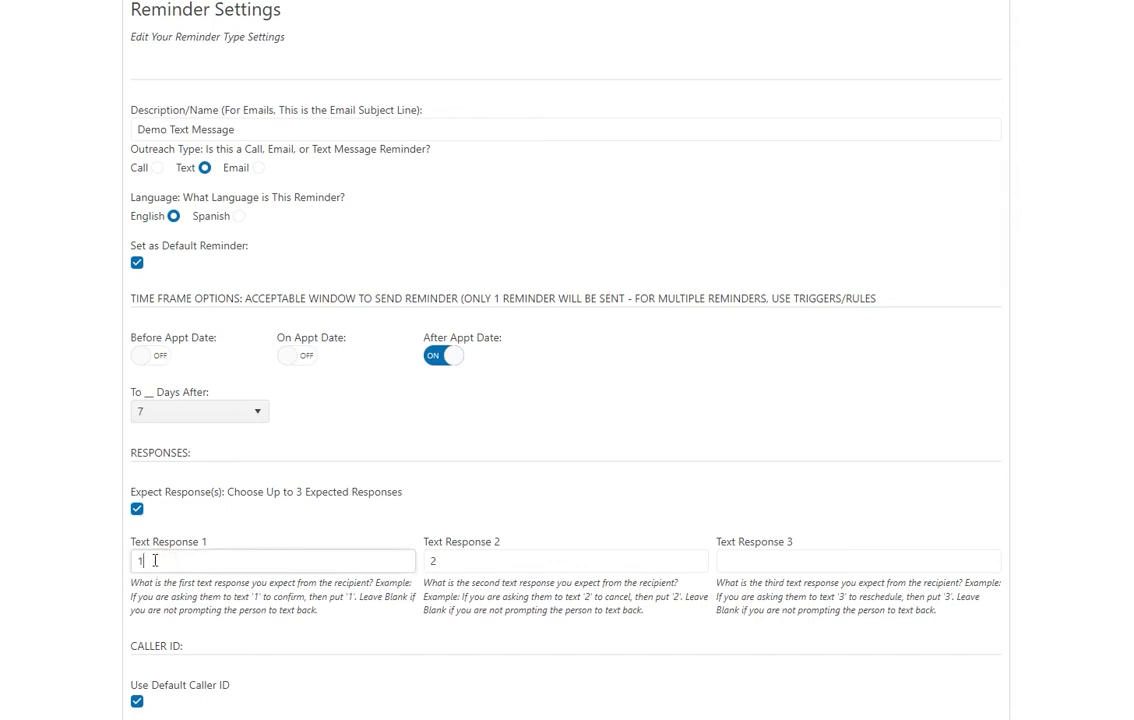
pyautogui.click(455, 561)
pyautogui.click(739, 563)
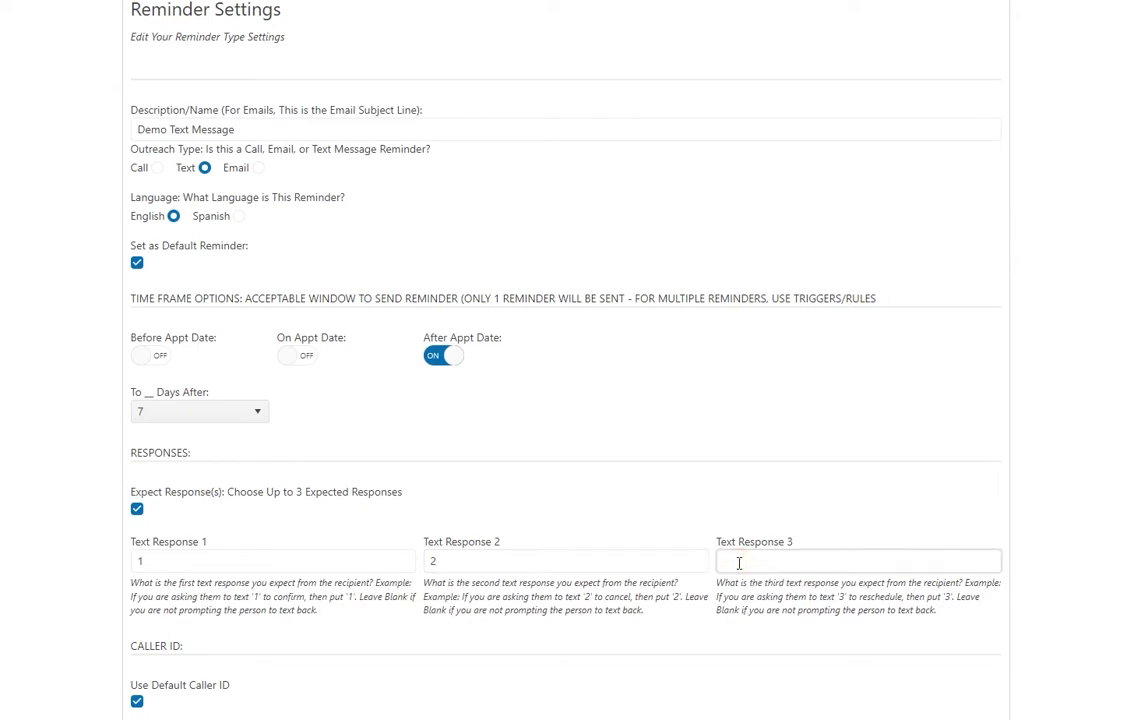
# - Set the three expected text responses to 1, 2 and 3
pyautogui.scroll(-3, 597, 530)
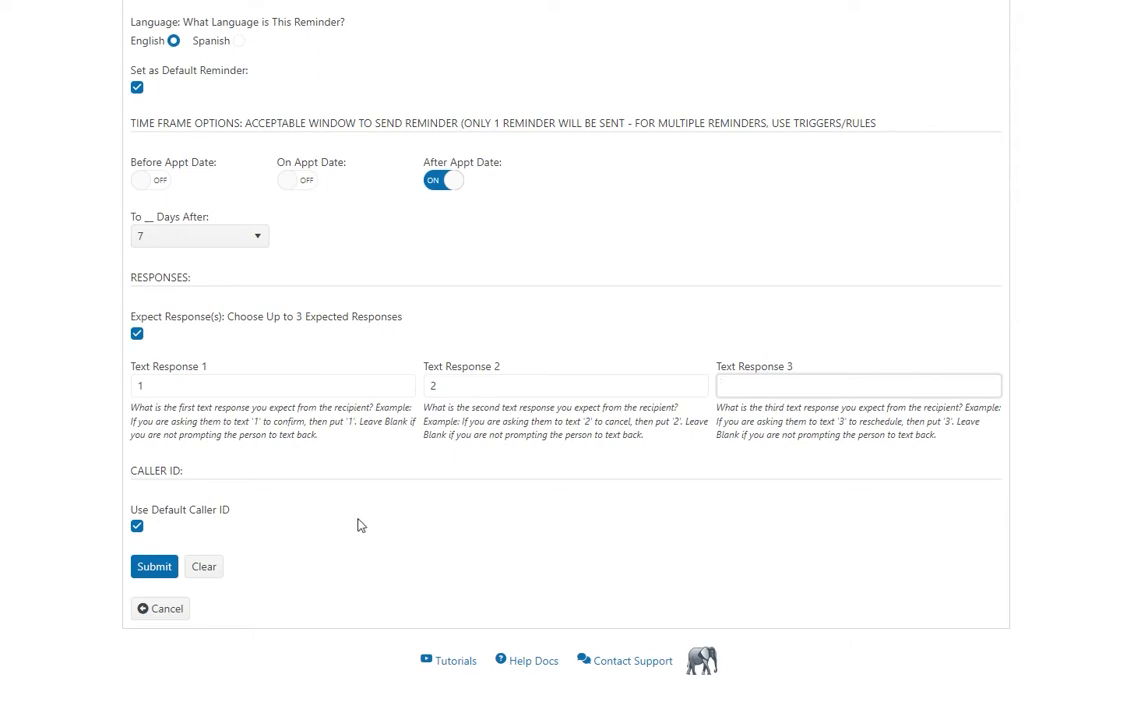
pyautogui.click(458, 387)
pyautogui.press('BackSpace')
pyautogui.click(305, 384)
pyautogui.press('BackSpace')
pyautogui.write('1')
pyautogui.click(557, 386)
pyautogui.write('2')
pyautogui.click(752, 386)
pyautogui.write('3')
pyautogui.click(762, 340)
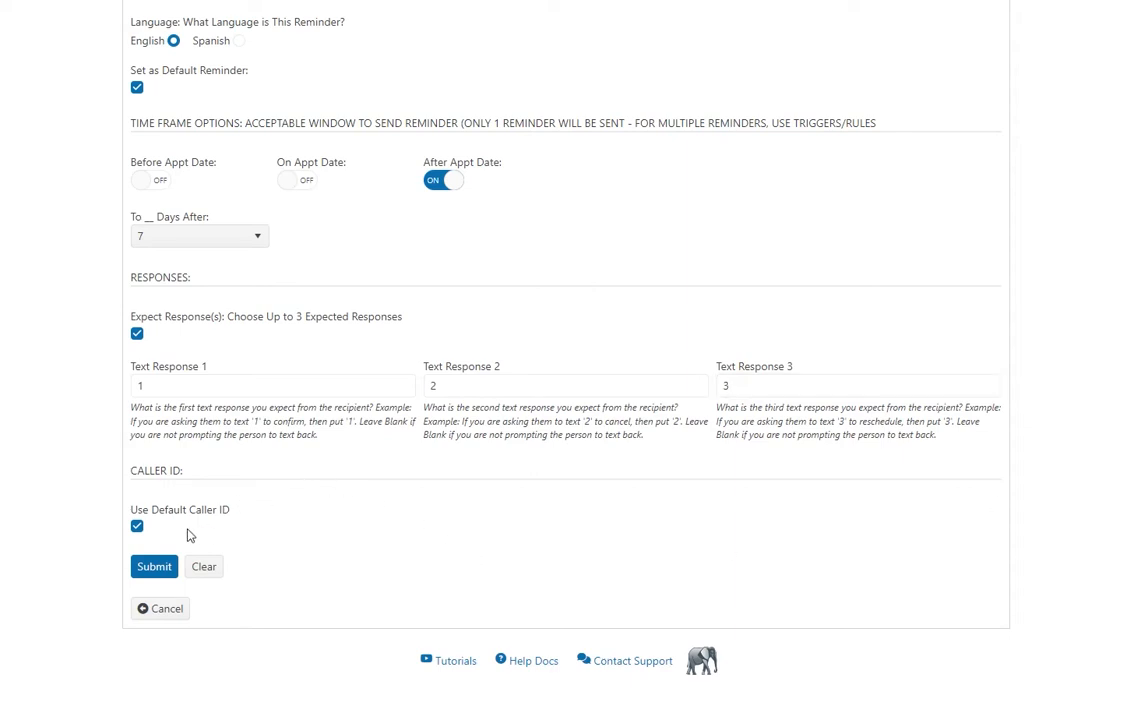
# - Try a specific caller ID number before restoring the default caller ID, and leave the reminder settings without saving
pyautogui.click(138, 527)
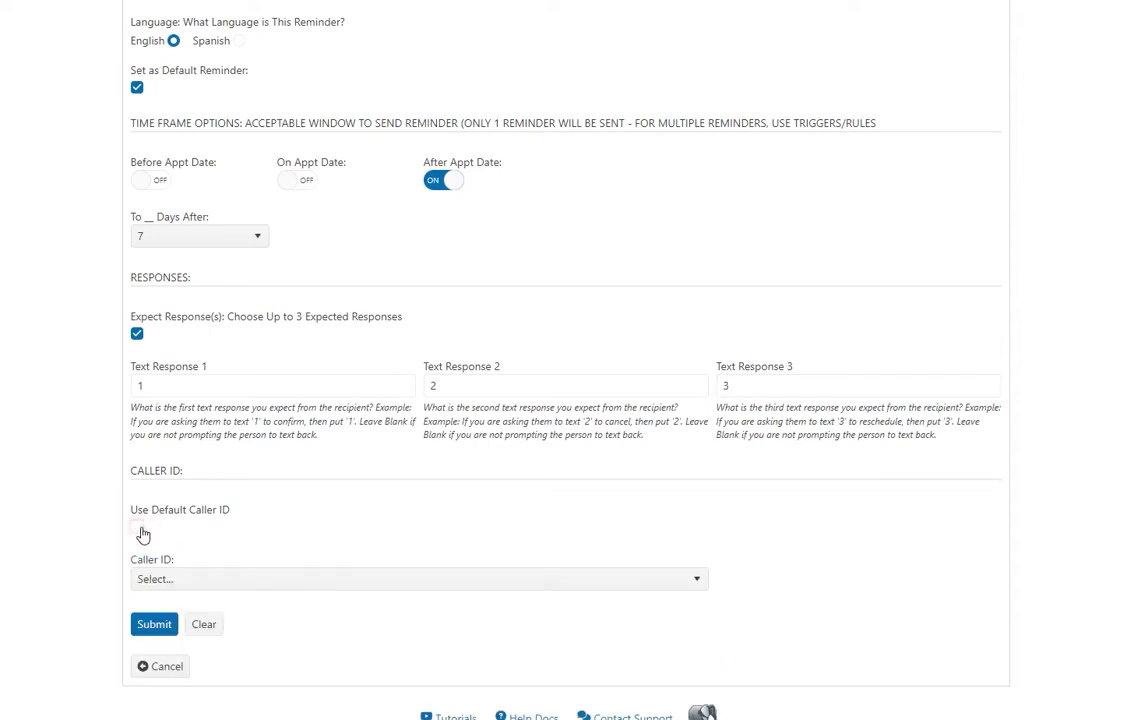
pyautogui.click(138, 527)
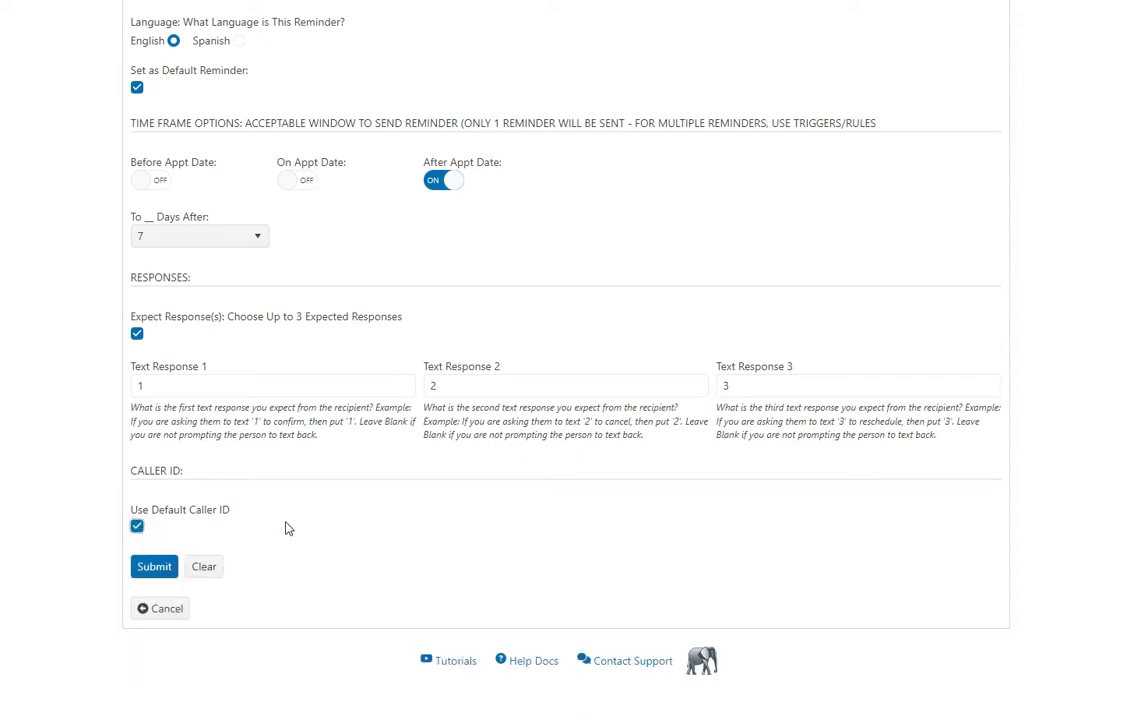
pyautogui.click(138, 528)
pyautogui.click(167, 579)
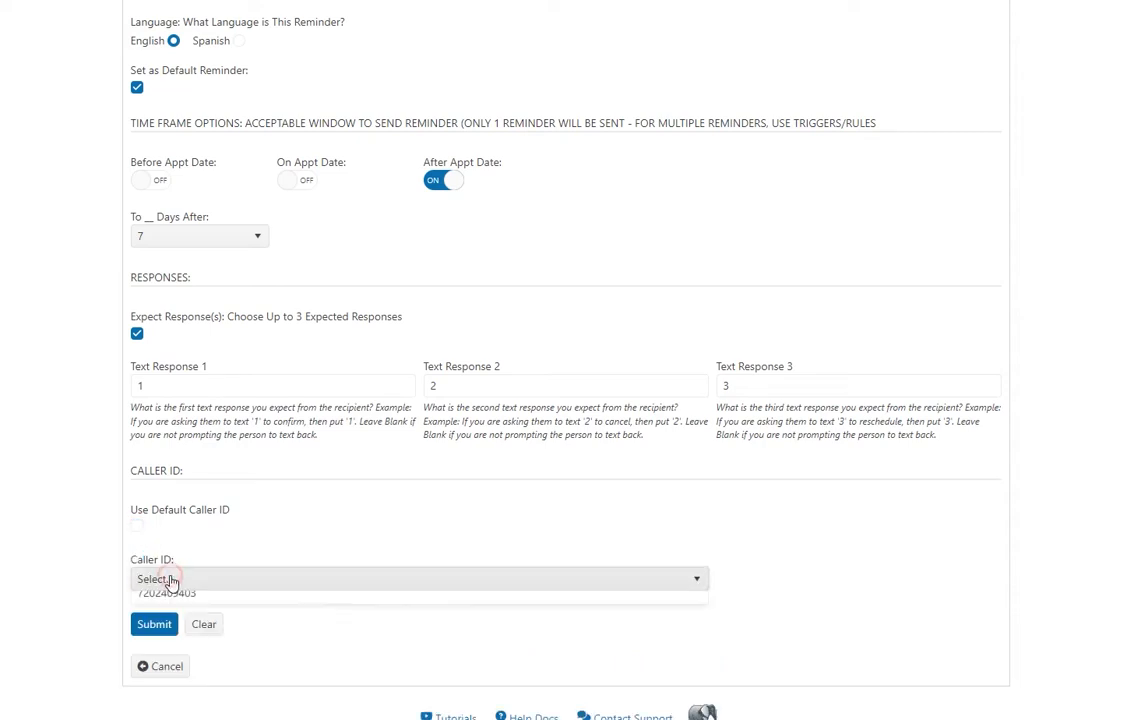
pyautogui.click(168, 624)
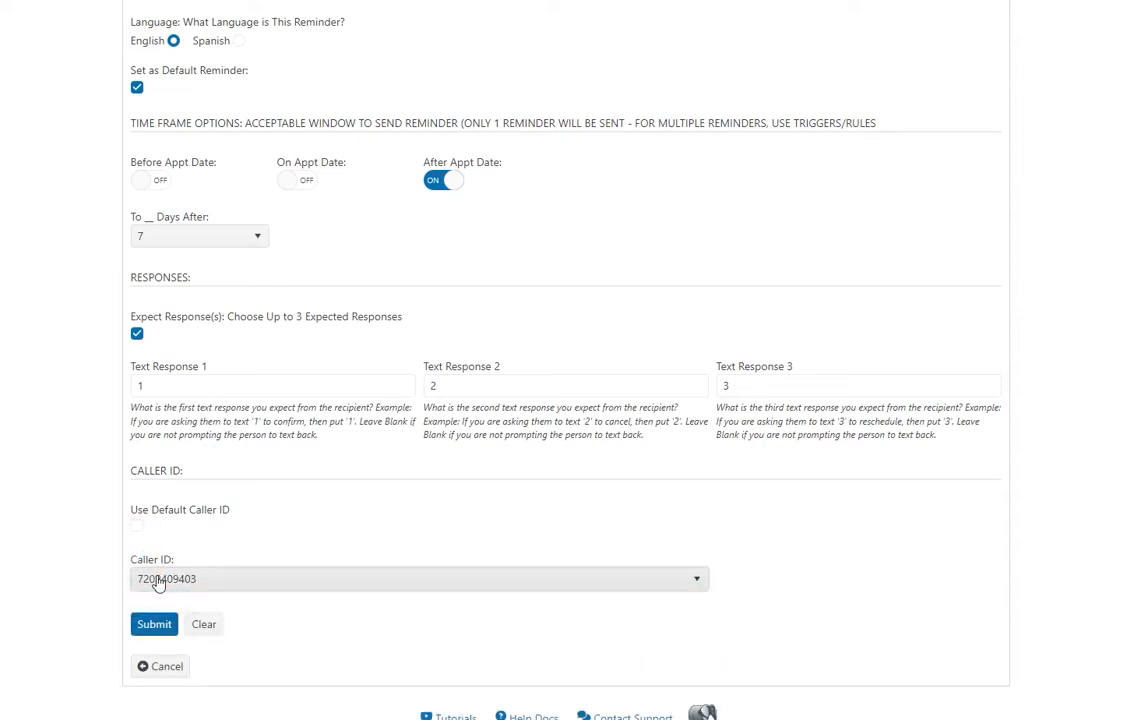
pyautogui.click(137, 528)
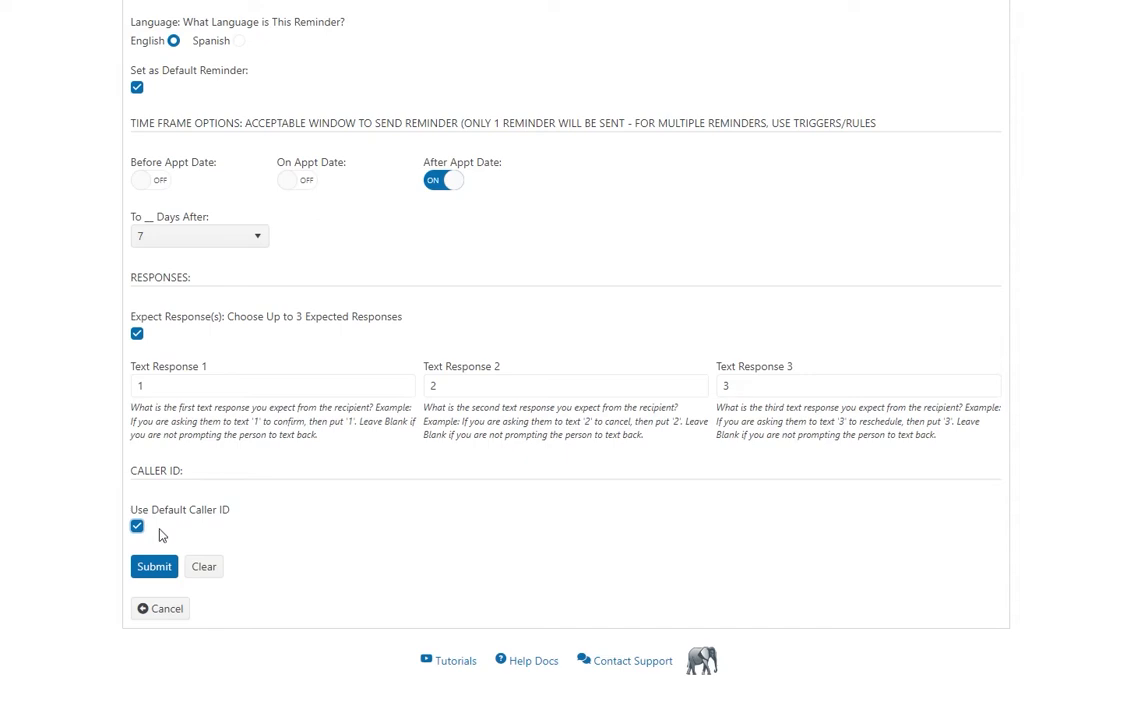
pyautogui.click(167, 612)
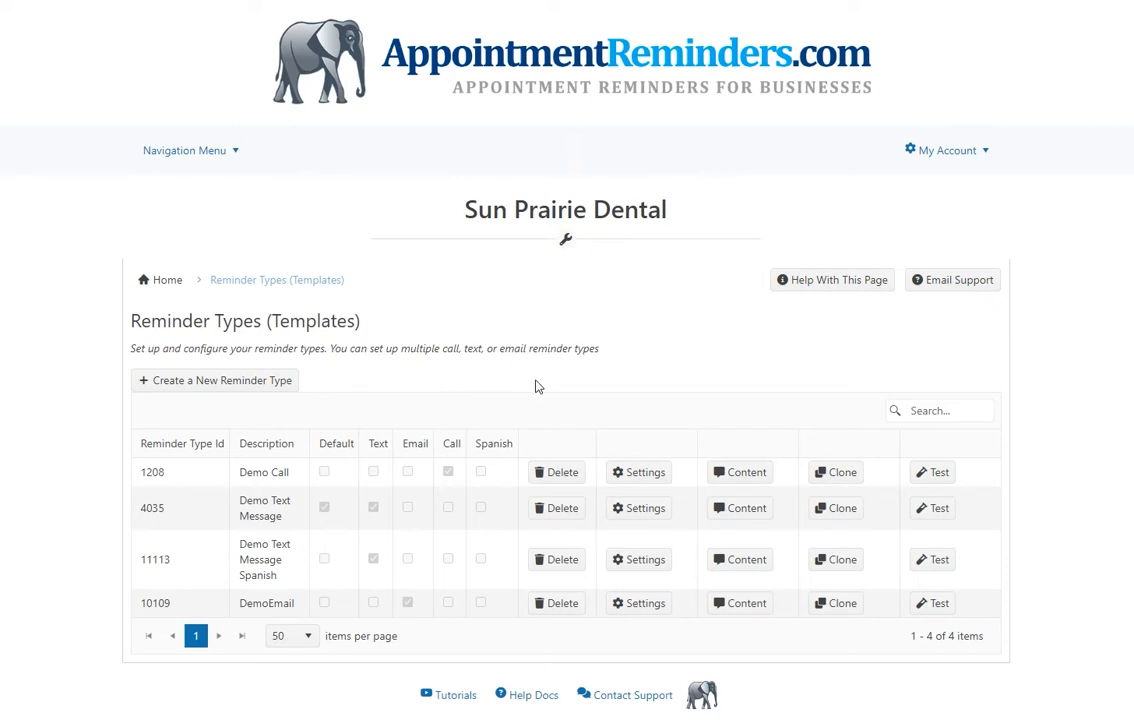
# - Open the content of the Demo Text Message reminder type and review its message blocks and message area choices
pyautogui.click(752, 510)
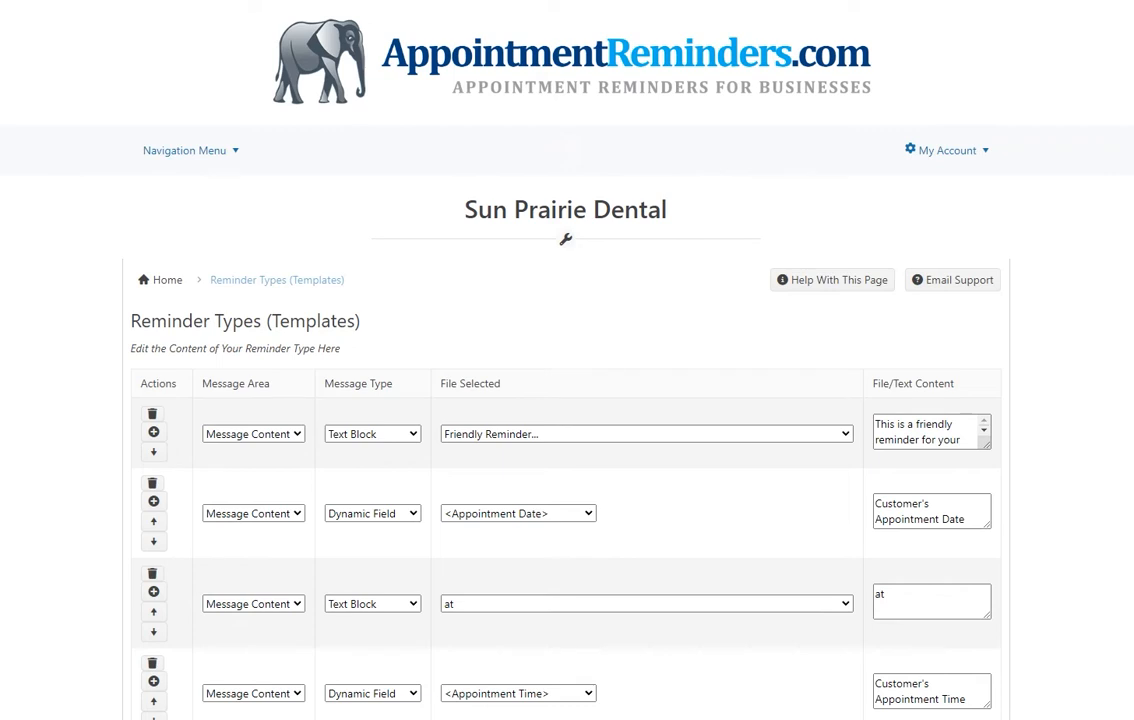
pyautogui.scroll(-2, 566, 440)
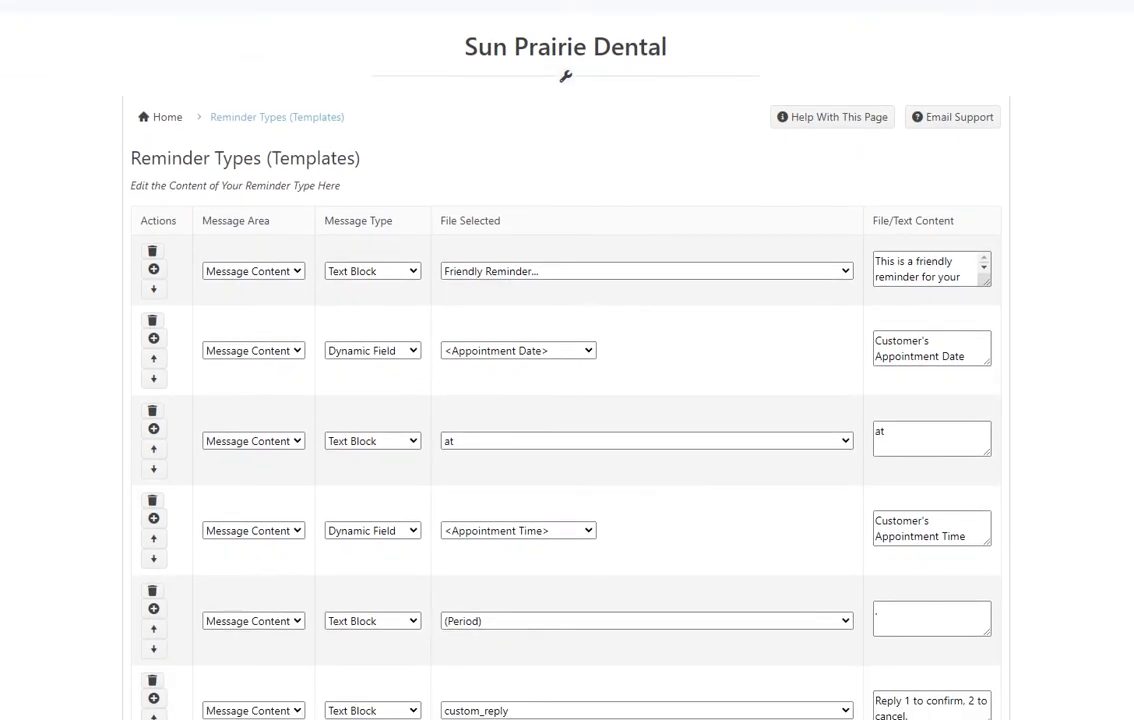
pyautogui.scroll(-4, 566, 360)
pyautogui.scroll(4, 566, 360)
pyautogui.scroll(-2, 566, 360)
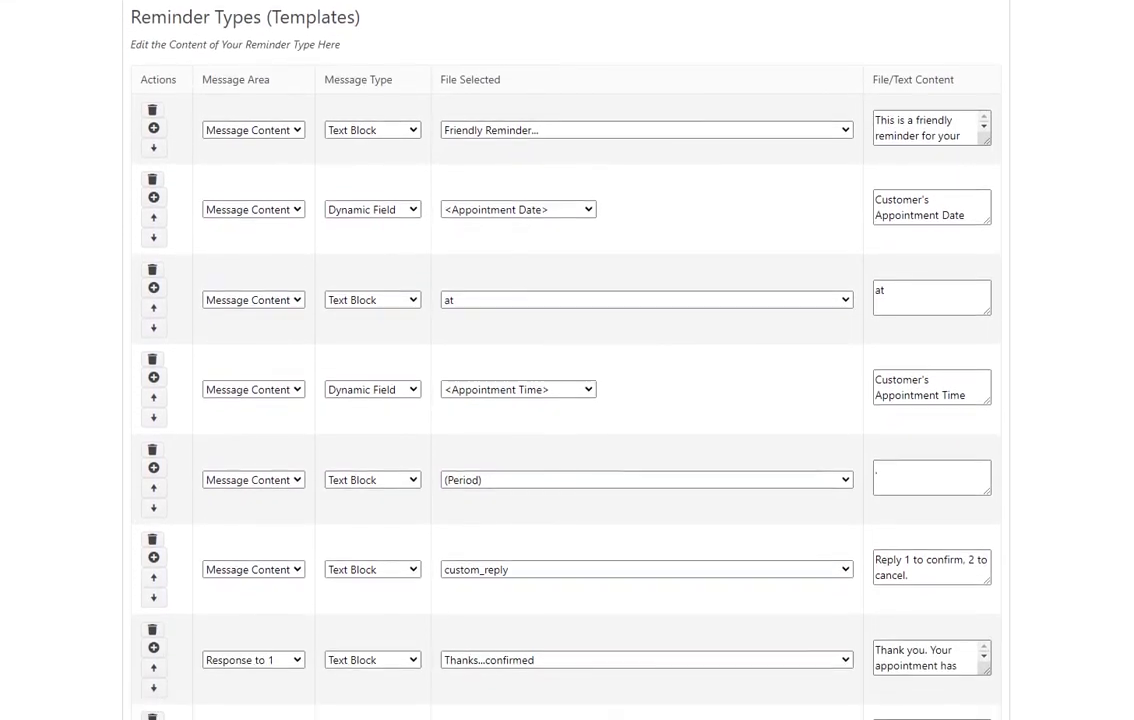
pyautogui.scroll(-1, 338, 288)
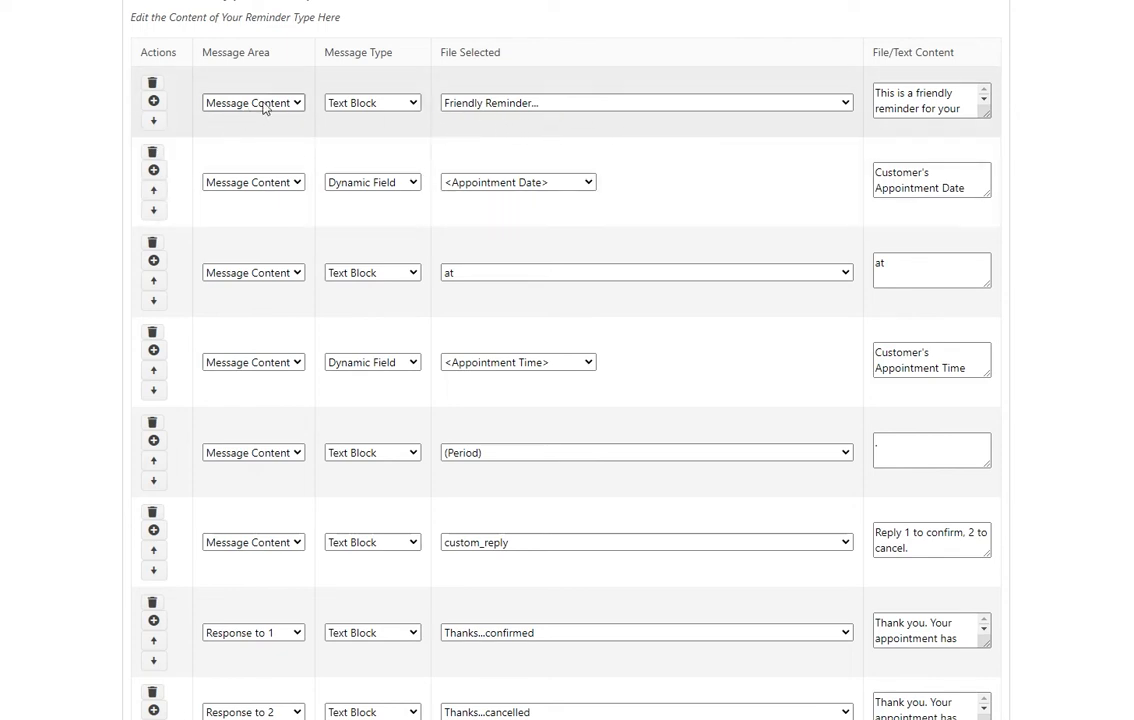
pyautogui.click(266, 100)
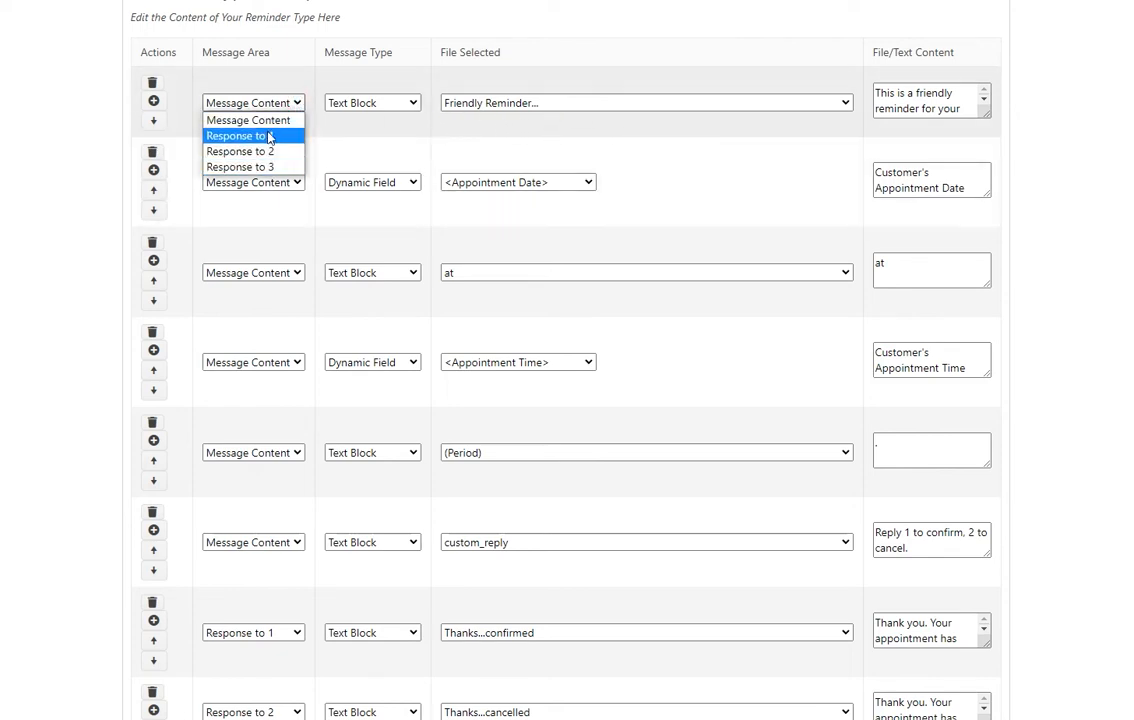
pyautogui.click(296, 122)
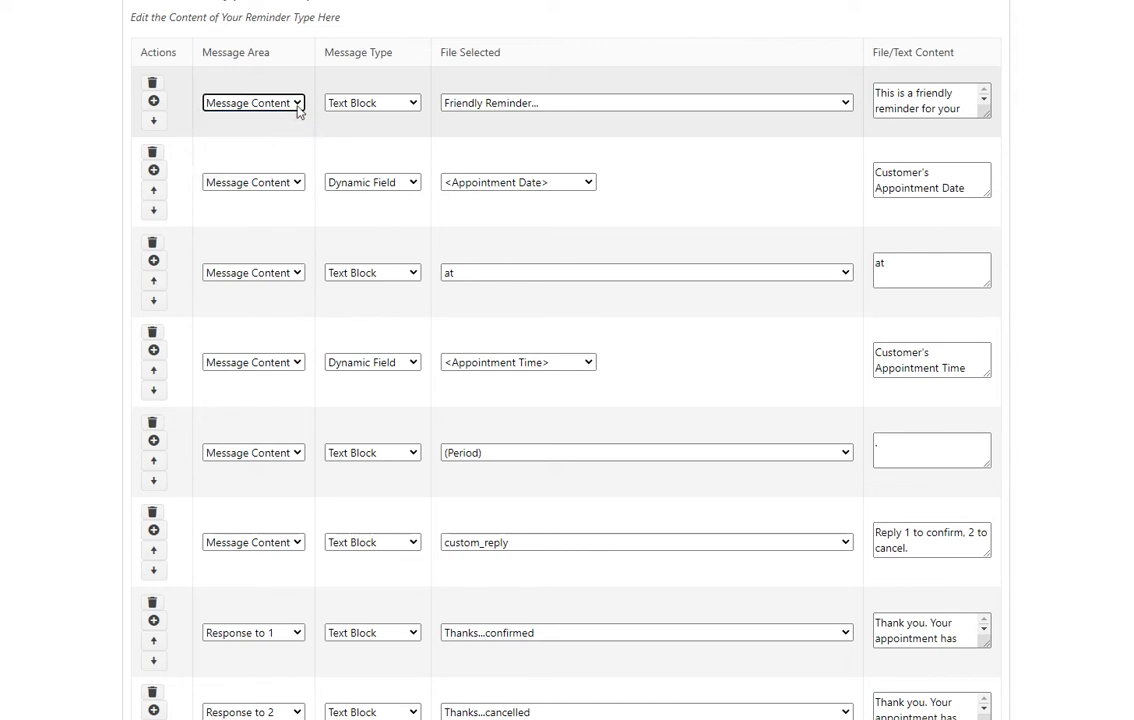
# - Review the message type and file choices of the Friendly Reminder block, and enlarge its text box to read the whole message
pyautogui.click(413, 104)
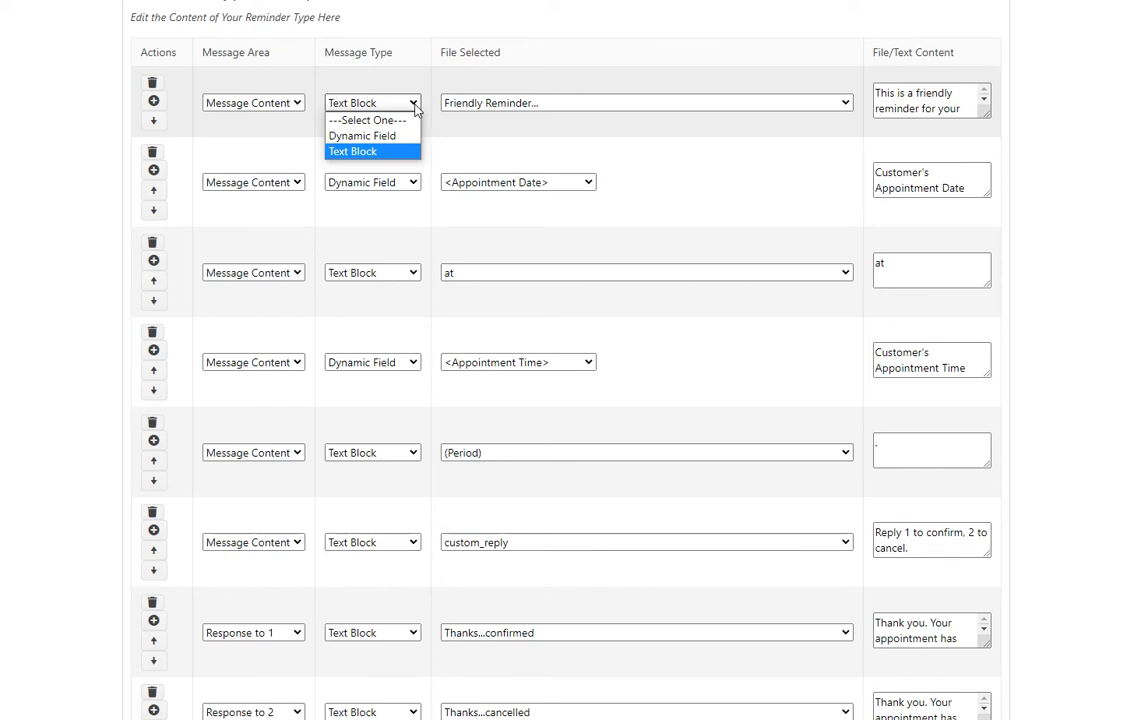
pyautogui.click(413, 104)
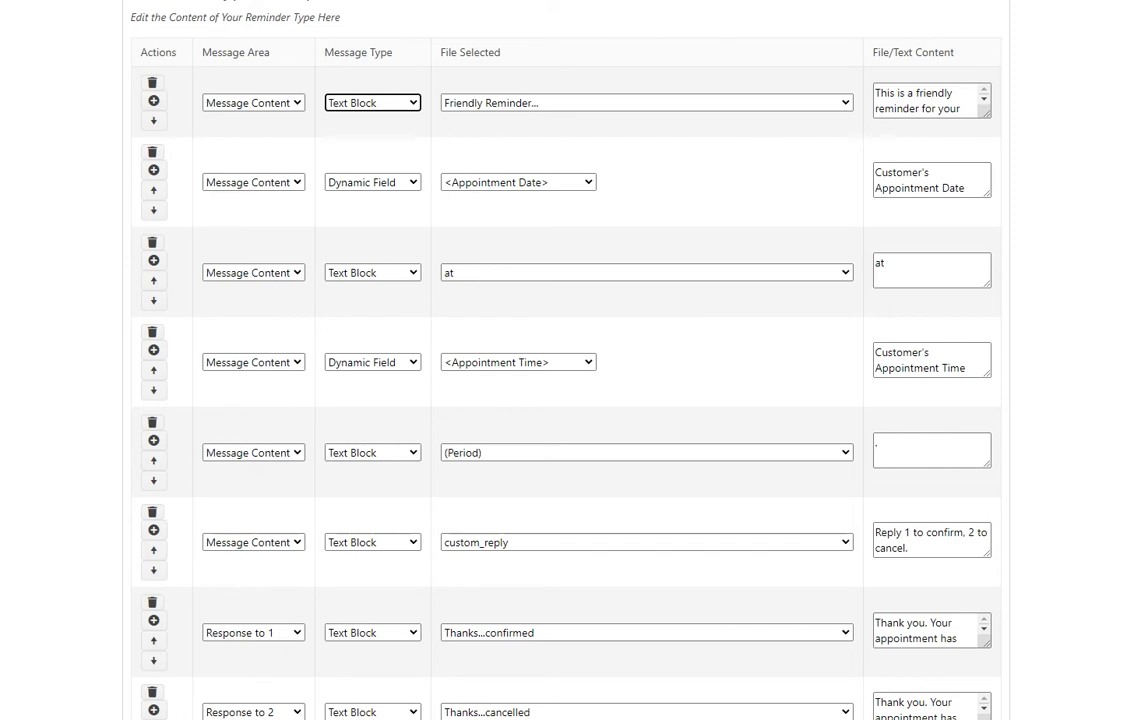
pyautogui.click(488, 104)
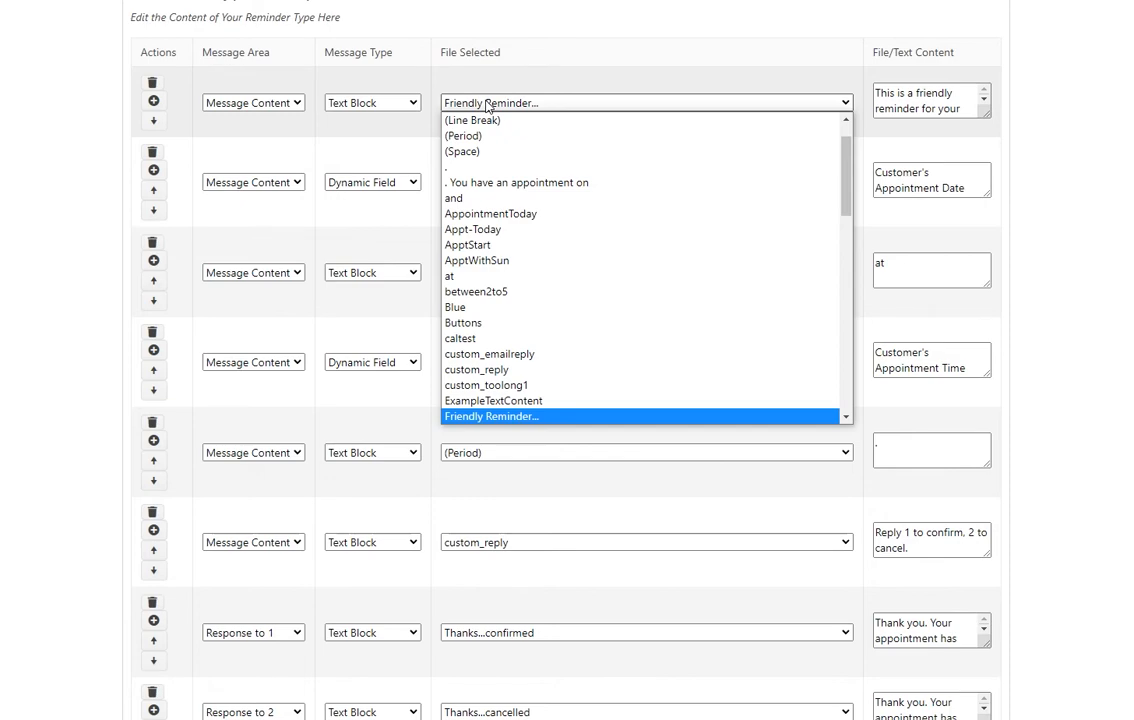
pyautogui.click(898, 103)
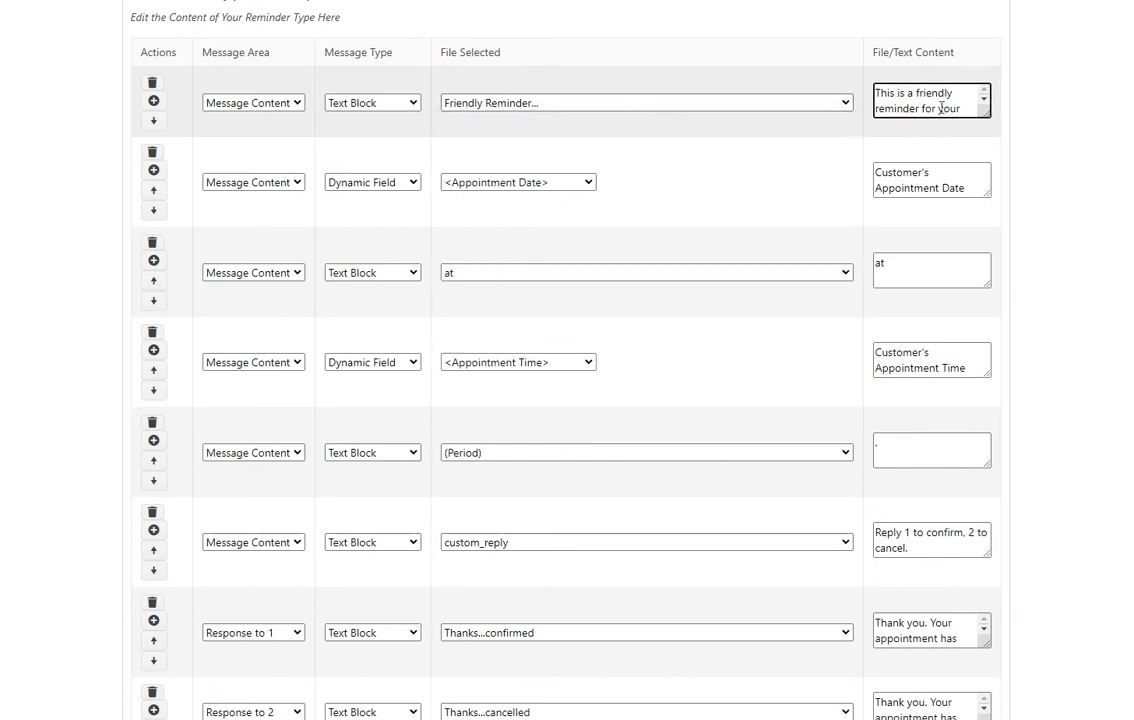
pyautogui.scroll(-1, 1002, 118)
pyautogui.scroll(1, 990, 117)
pyautogui.scroll(-1, 986, 117)
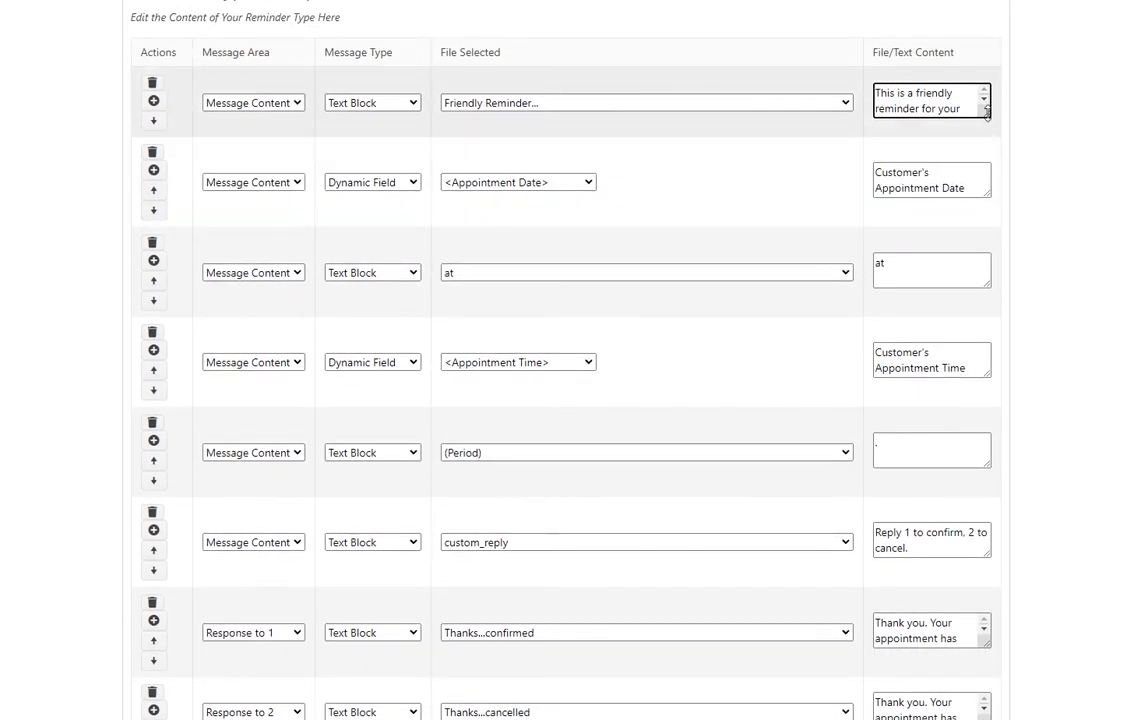
pyautogui.moveTo(988, 120); pyautogui.dragTo(986, 181)
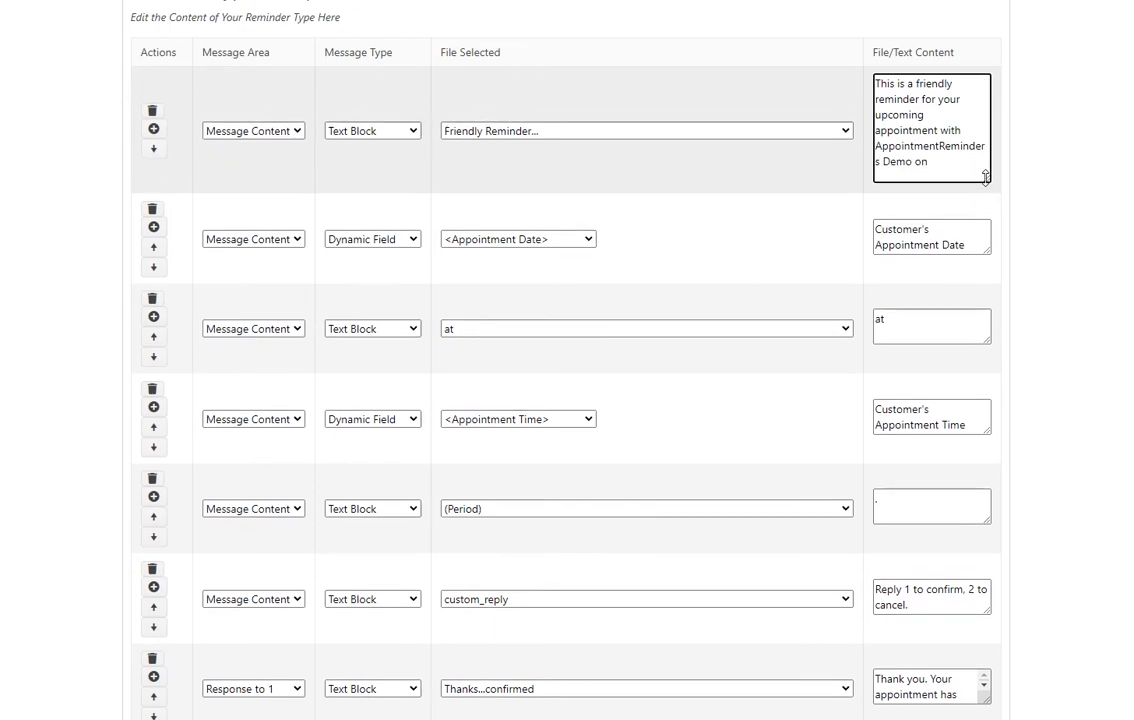
# - Review the message area, message type and field choices of the Appointment Date block, and the field choices of the Appointment Time block
pyautogui.click(296, 239)
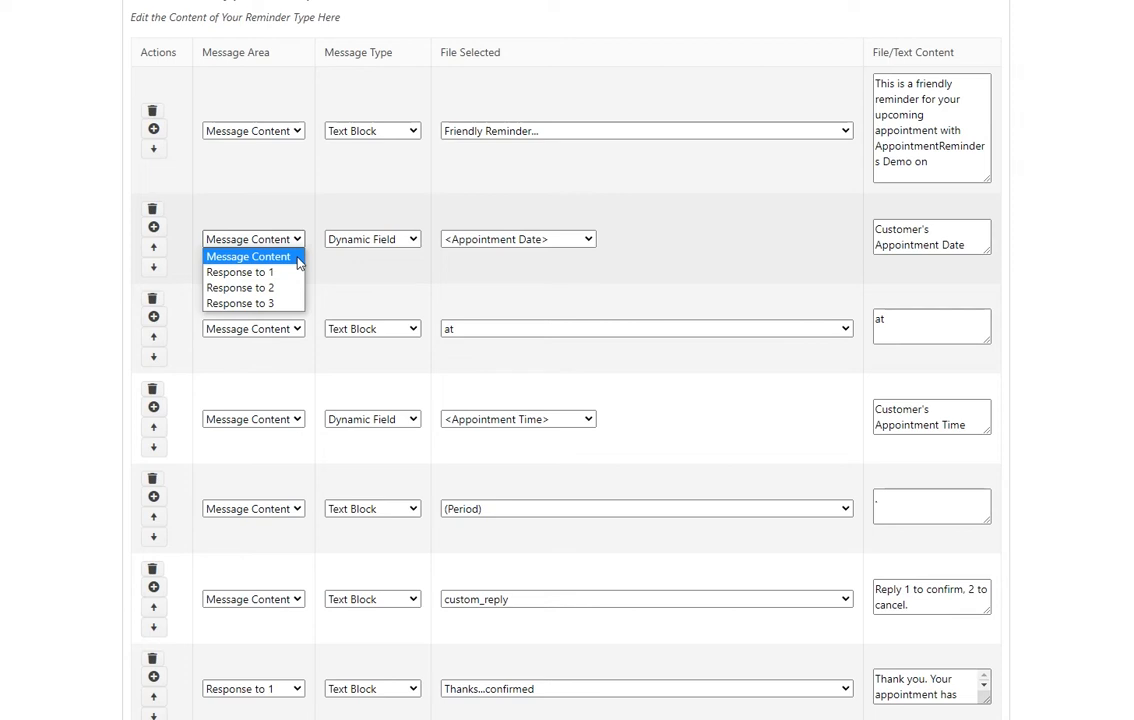
pyautogui.click(297, 257)
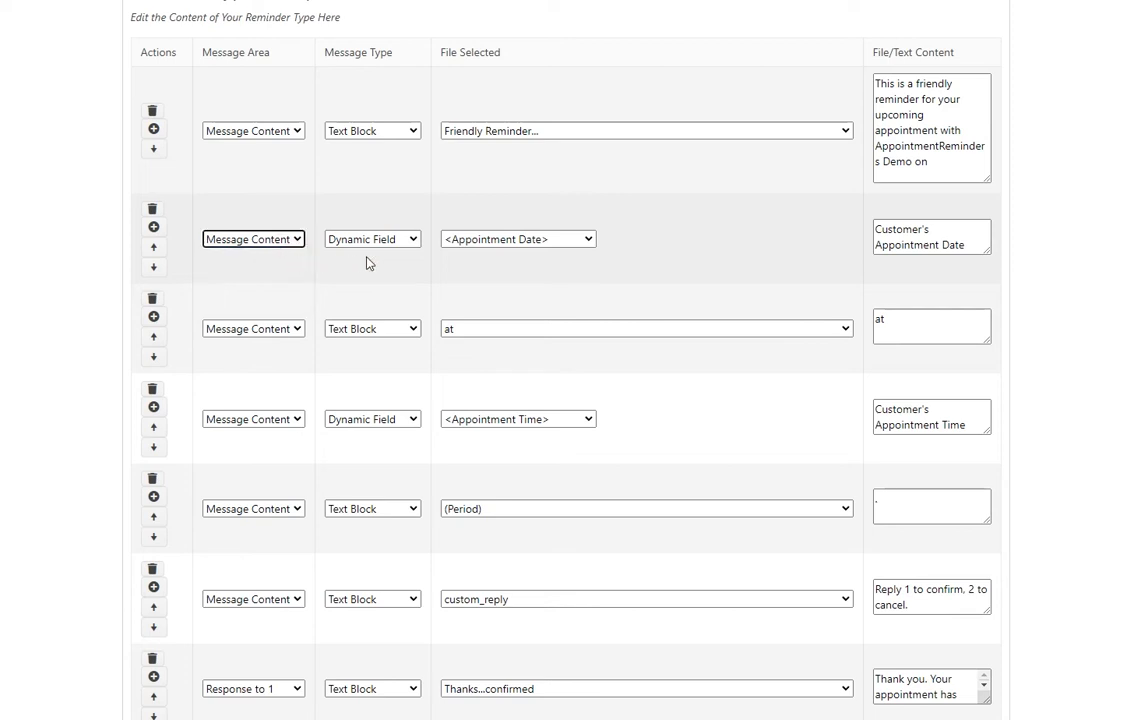
pyautogui.click(409, 240)
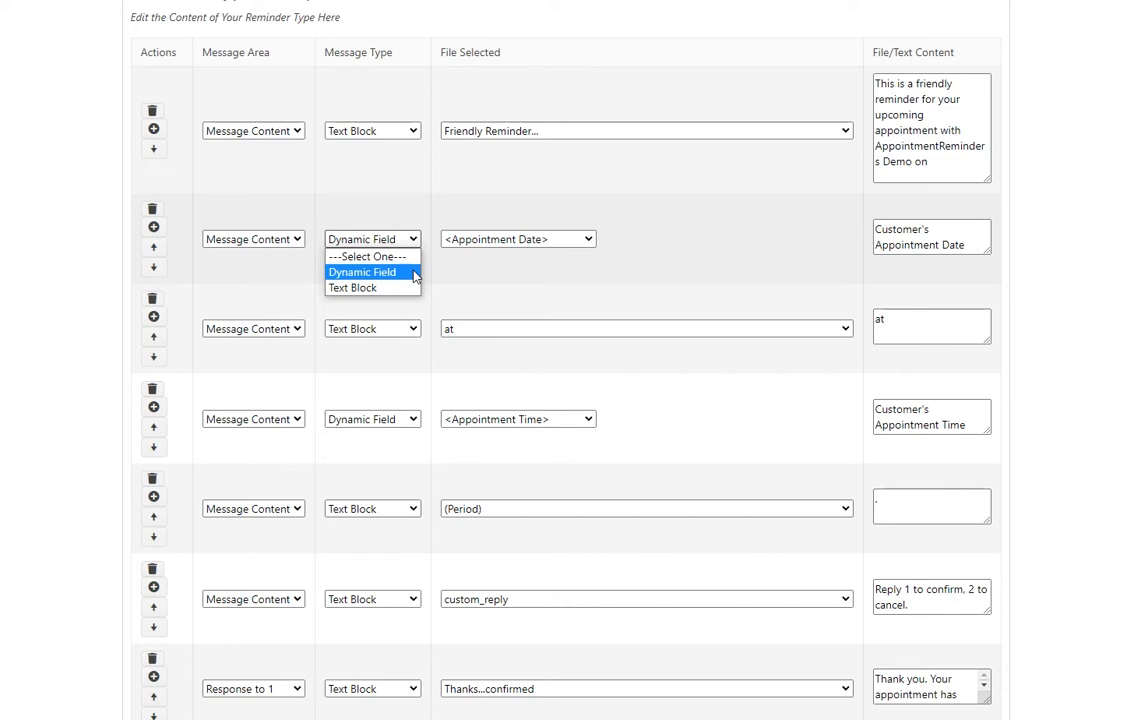
pyautogui.click(414, 273)
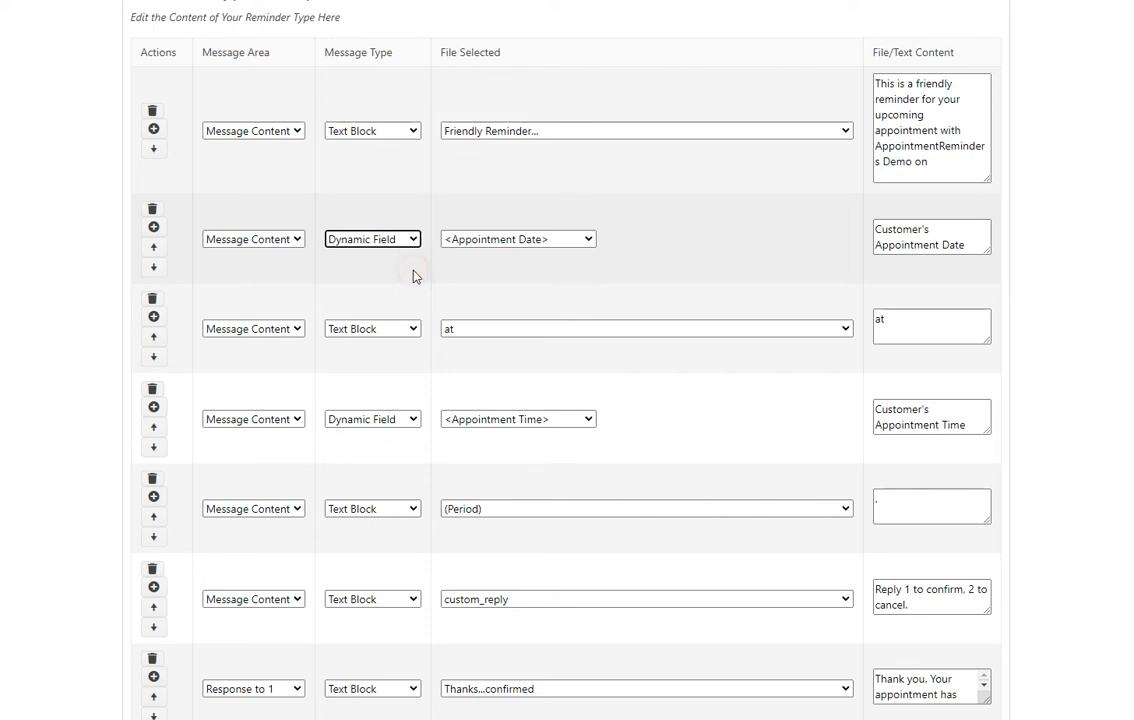
pyautogui.click(546, 239)
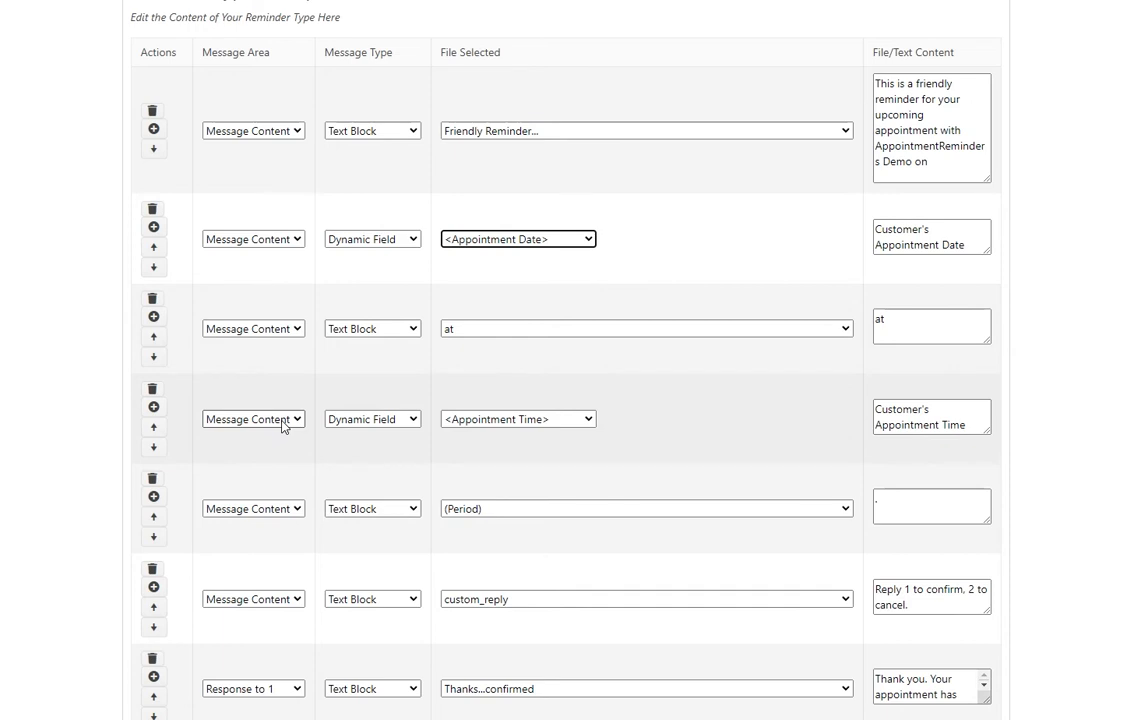
pyautogui.click(494, 420)
pyautogui.click(498, 422)
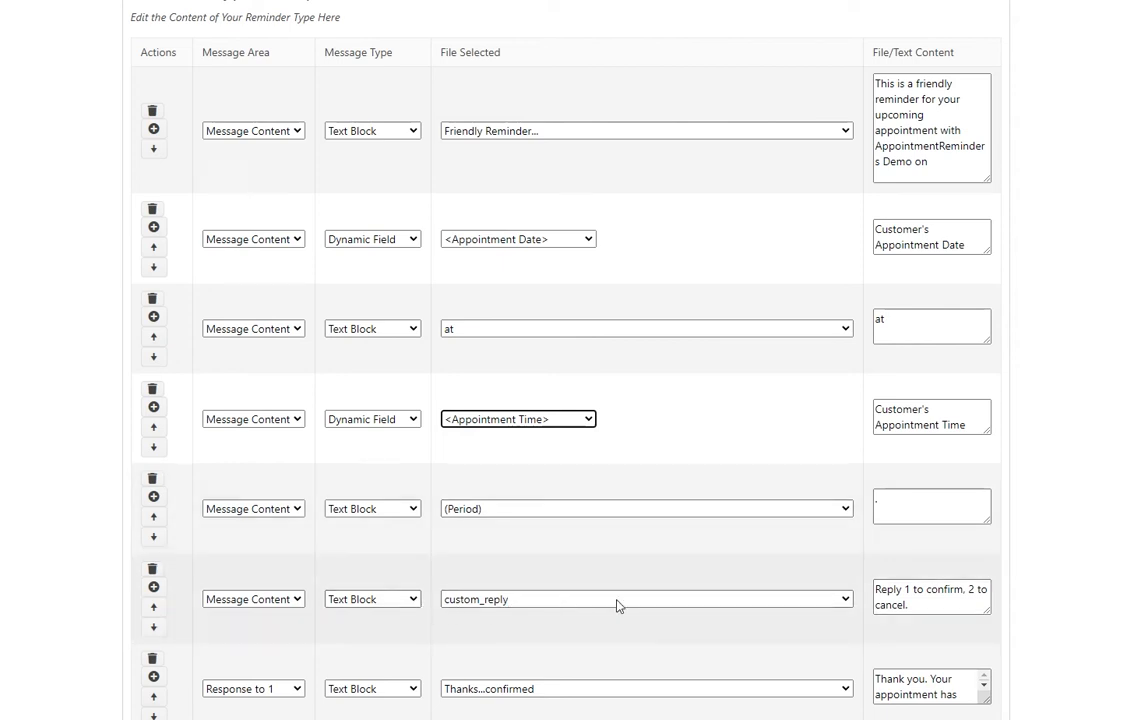
# - Highlight the custom_reply block's text and check the message area choices of the Thanks...confirmed block, keeping Response to 1
pyautogui.moveTo(908, 604); pyautogui.dragTo(855, 585)
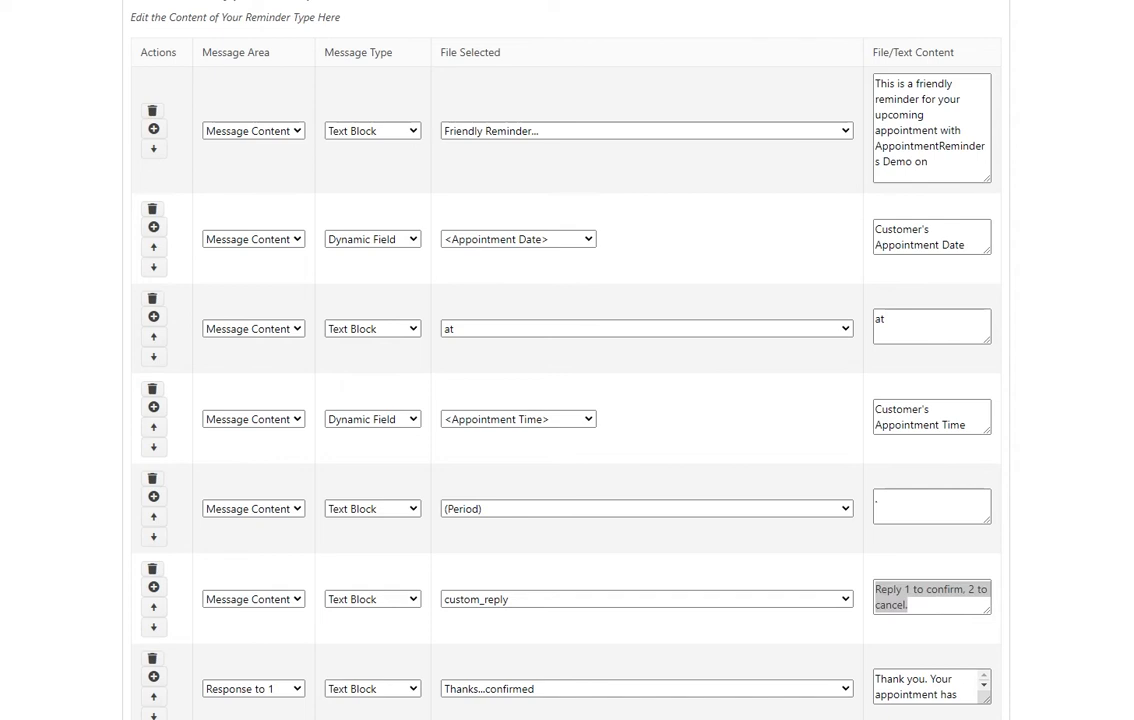
pyautogui.scroll(-2, 1056, 483)
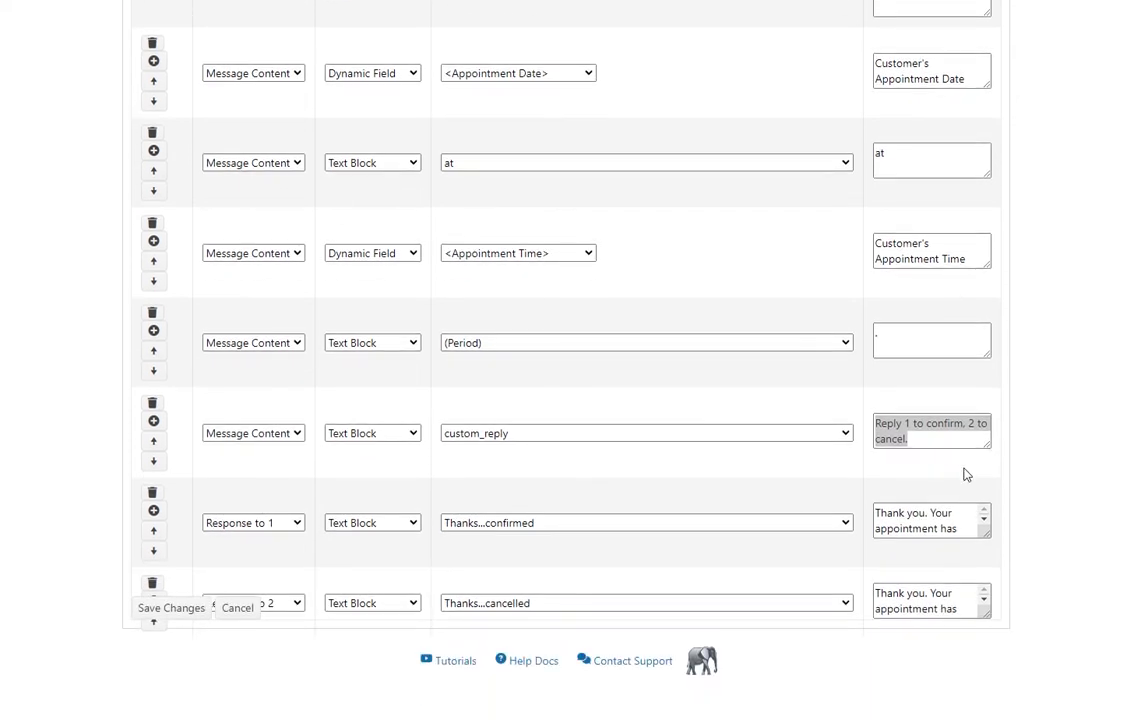
pyautogui.click(296, 526)
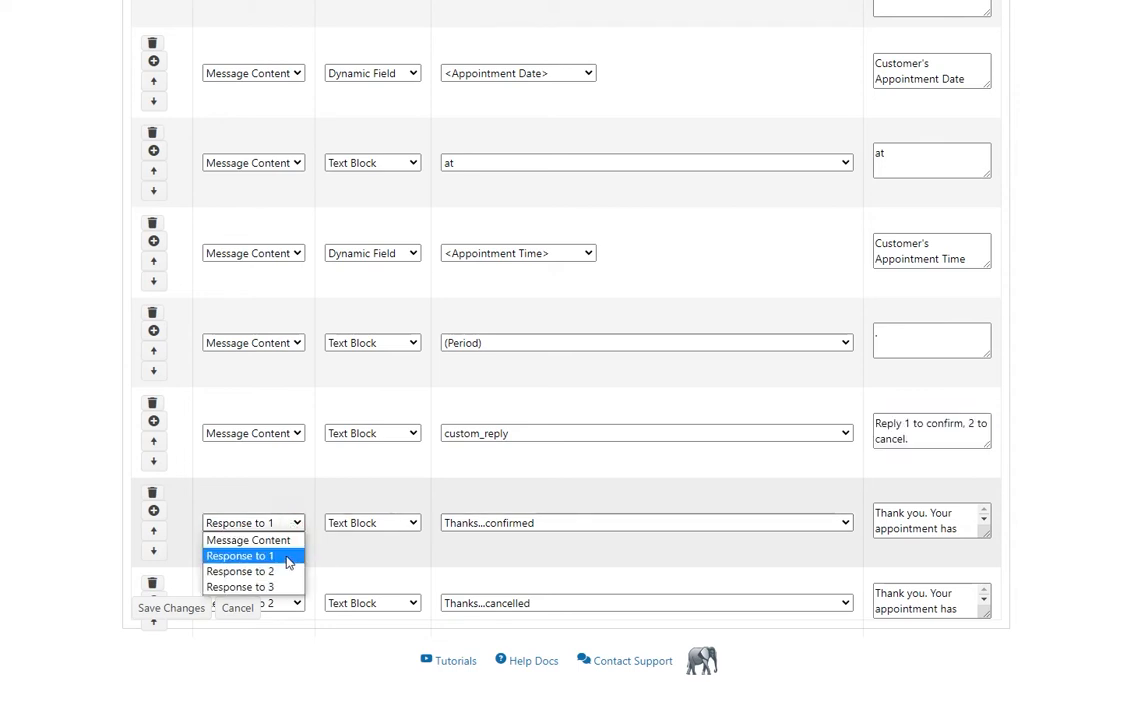
pyautogui.click(289, 558)
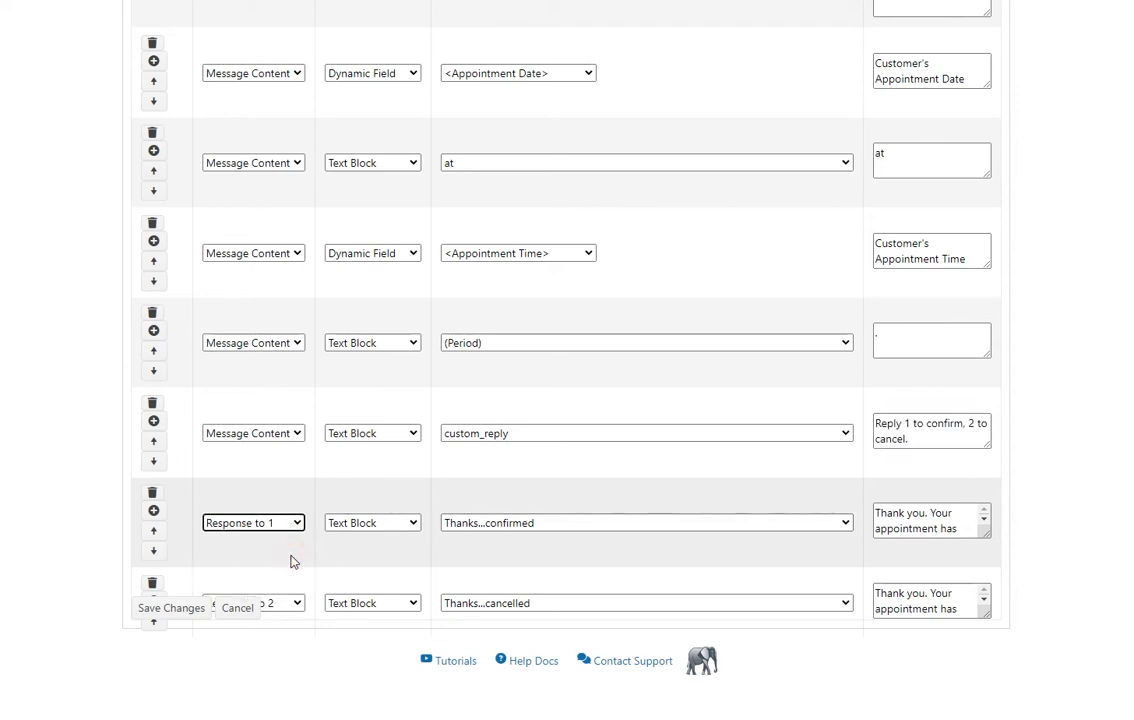
pyautogui.scroll(1, 291, 562)
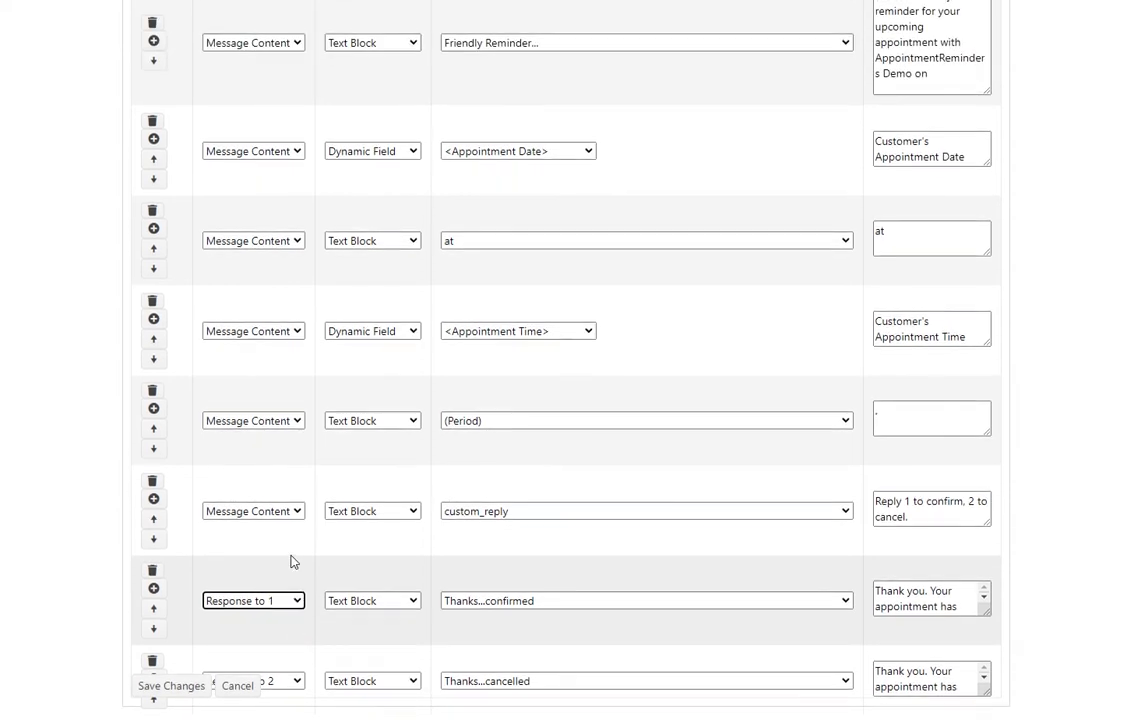
pyautogui.scroll(-1, 291, 562)
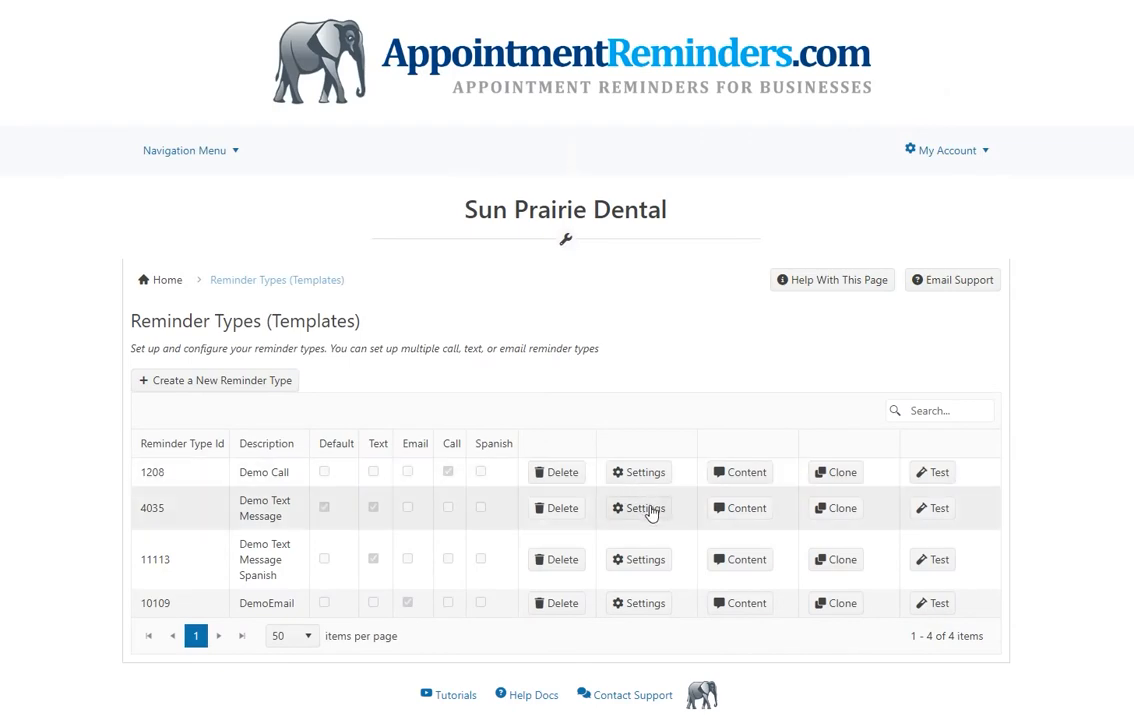
# - Open the Demo Text Message settings and try C as the first expected text response
pyautogui.click(648, 508)
pyautogui.scroll(-5, 532, 516)
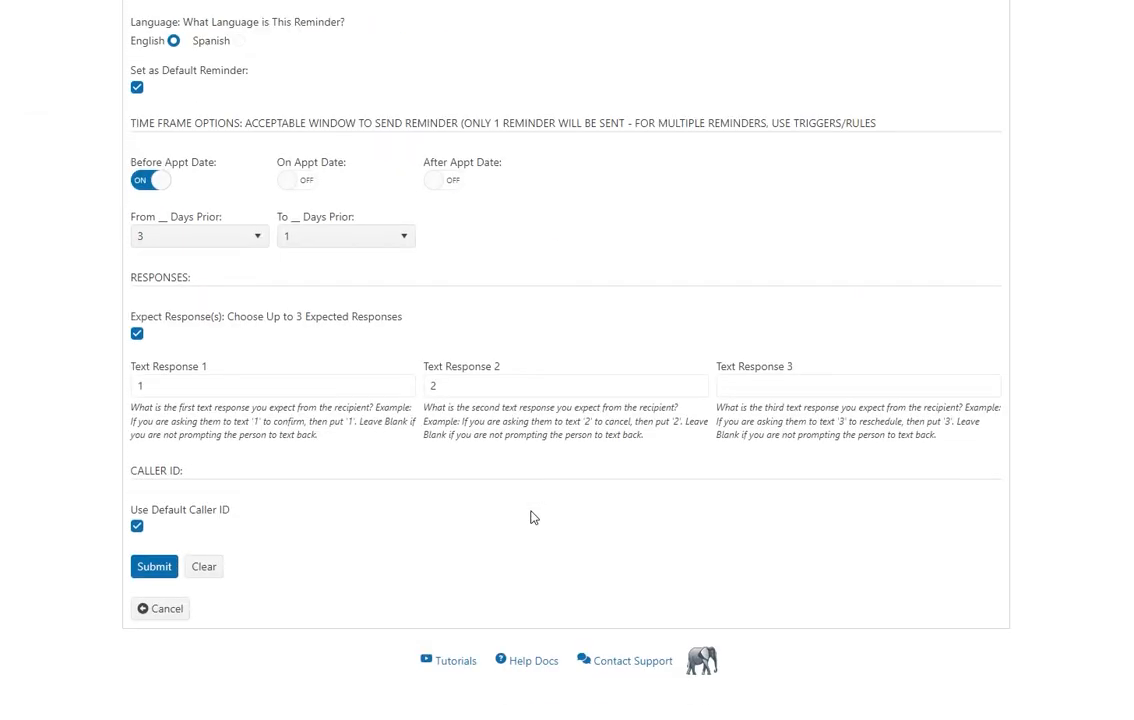
pyautogui.moveTo(163, 385); pyautogui.dragTo(88, 388)
pyautogui.write('C')
pyautogui.moveTo(157, 385); pyautogui.dragTo(106, 387)
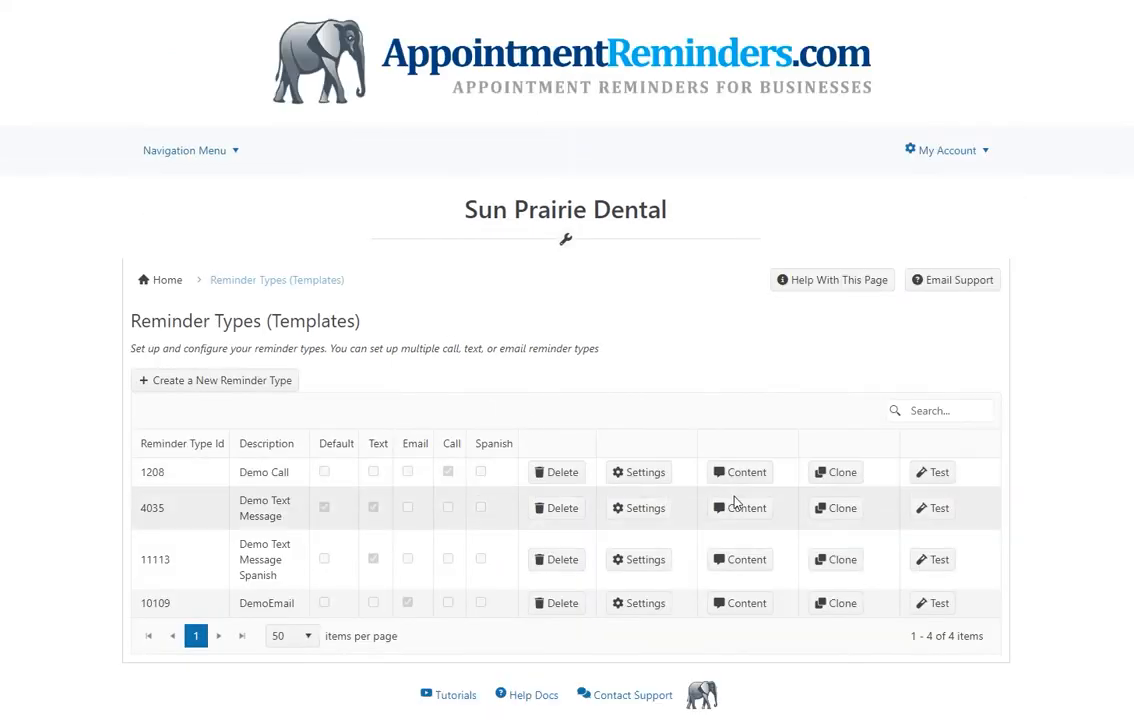
# - Open the Demo Text Message content and check the message area choices of the Thanks...cancelled block, keeping Response to 2
pyautogui.click(753, 516)
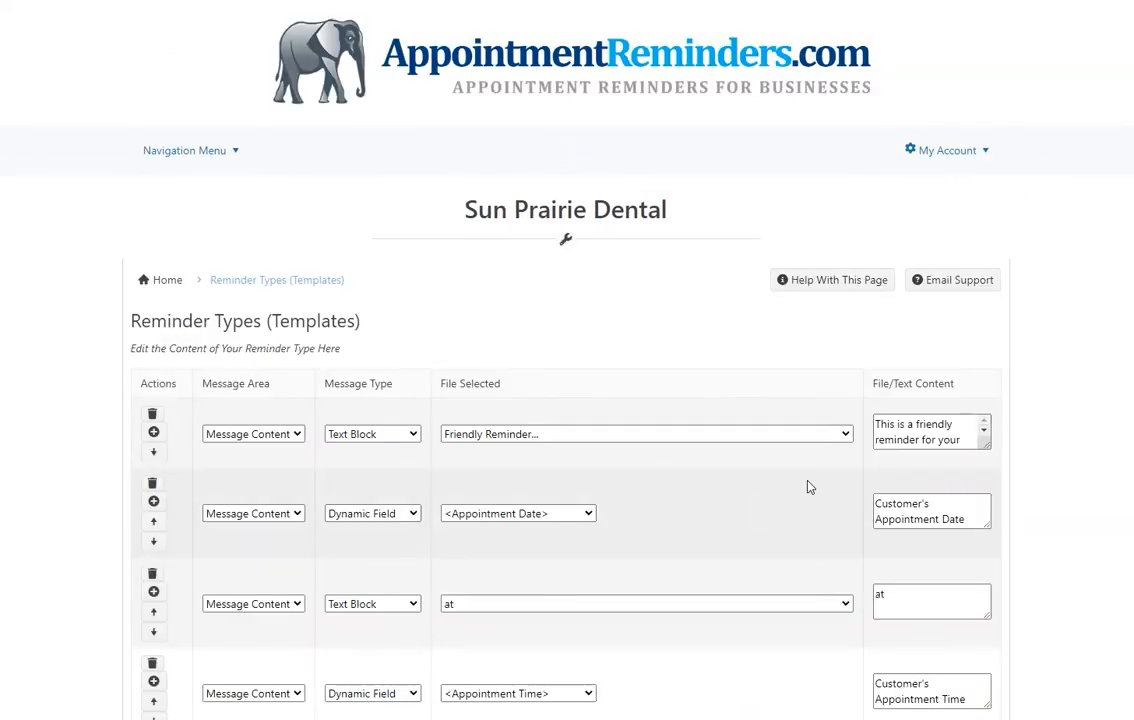
pyautogui.scroll(-5, 807, 484)
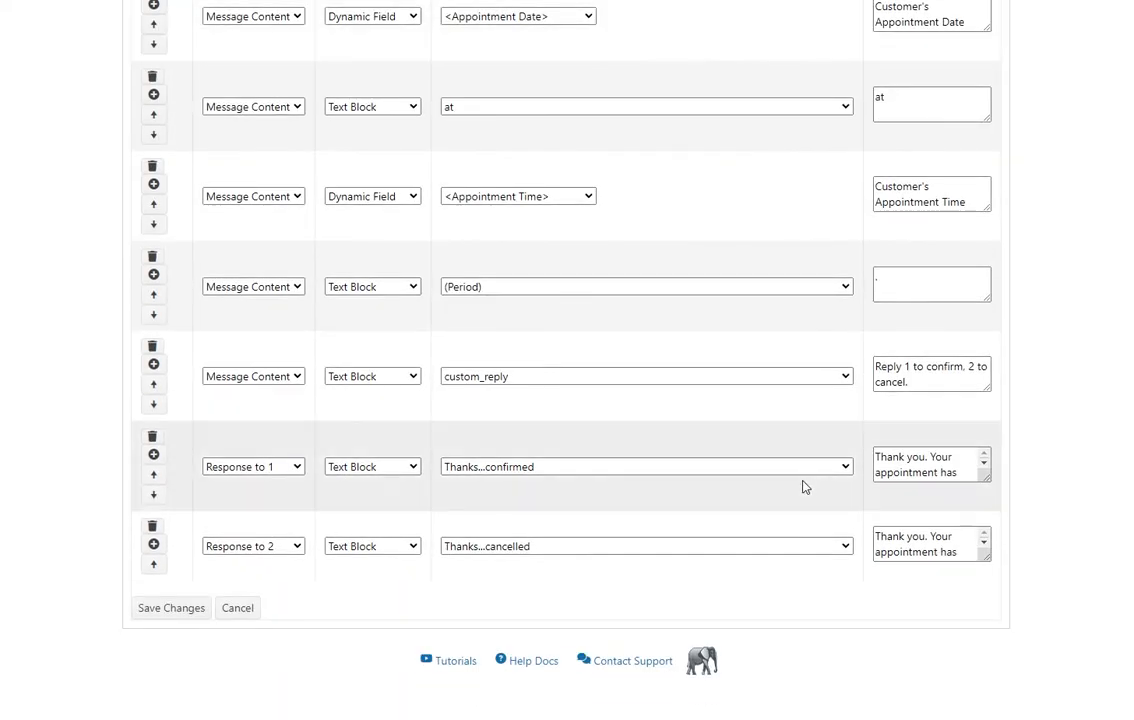
pyautogui.click(295, 546)
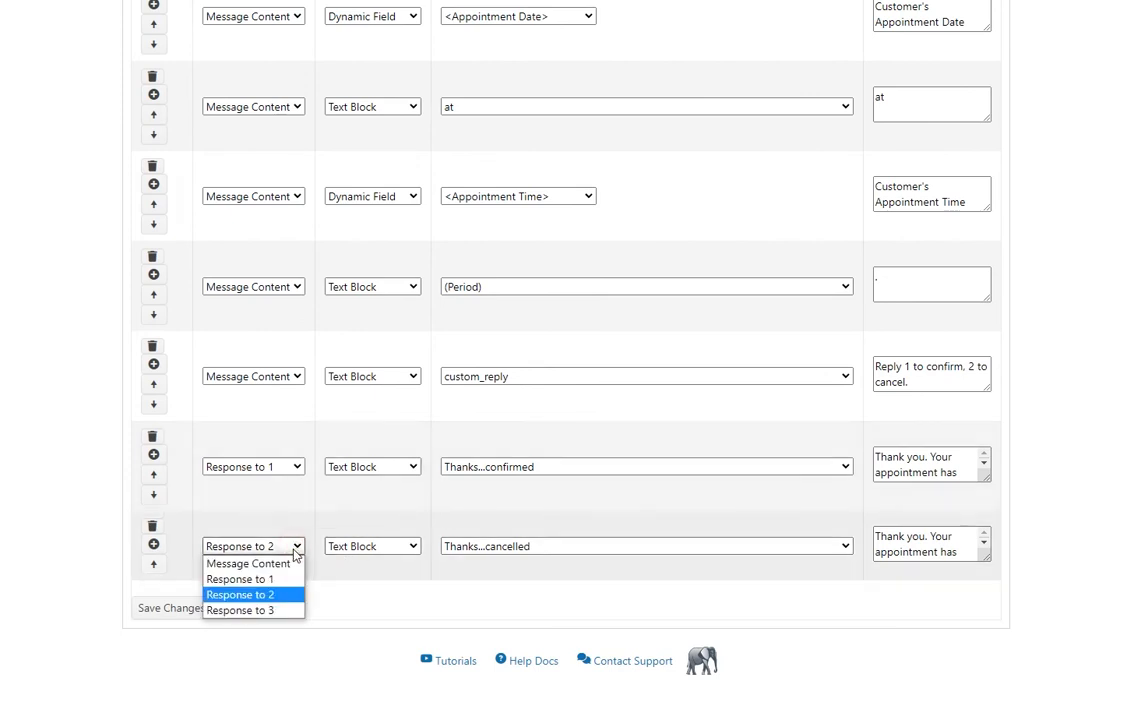
pyautogui.click(277, 598)
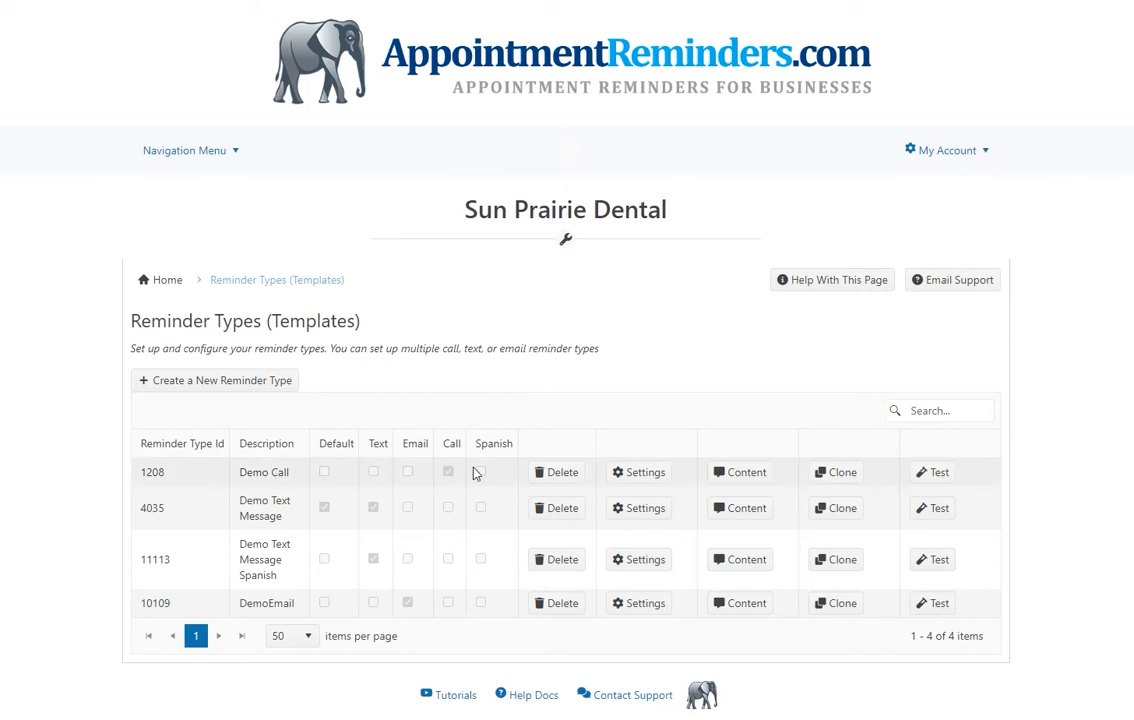
# - Open the content of the Demo Call reminder type, look through its message blocks and view the Hello block's message area choices
pyautogui.click(754, 480)
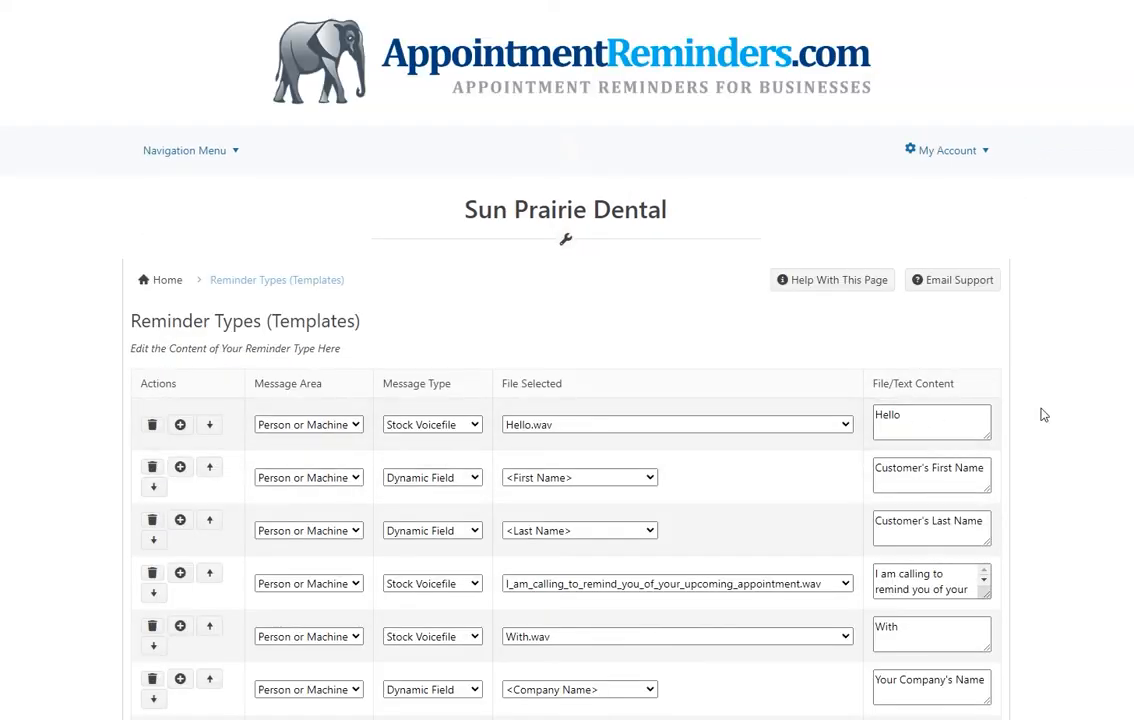
pyautogui.scroll(-5, 1040, 414)
pyautogui.scroll(5, 1040, 414)
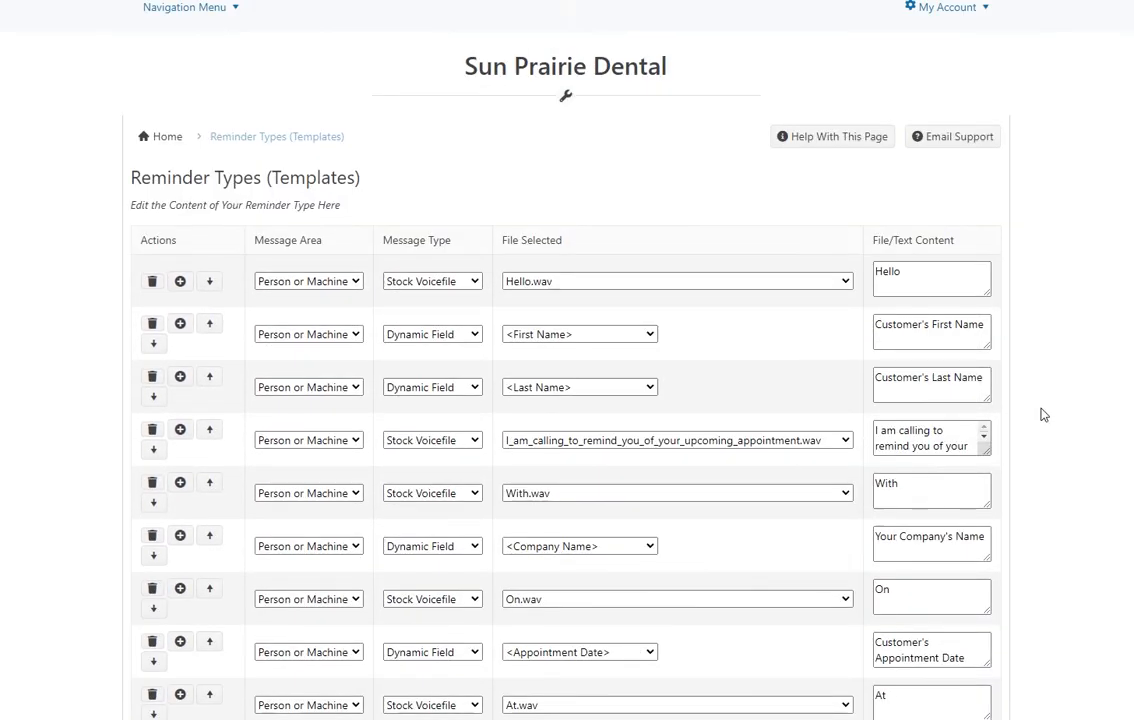
pyautogui.click(353, 283)
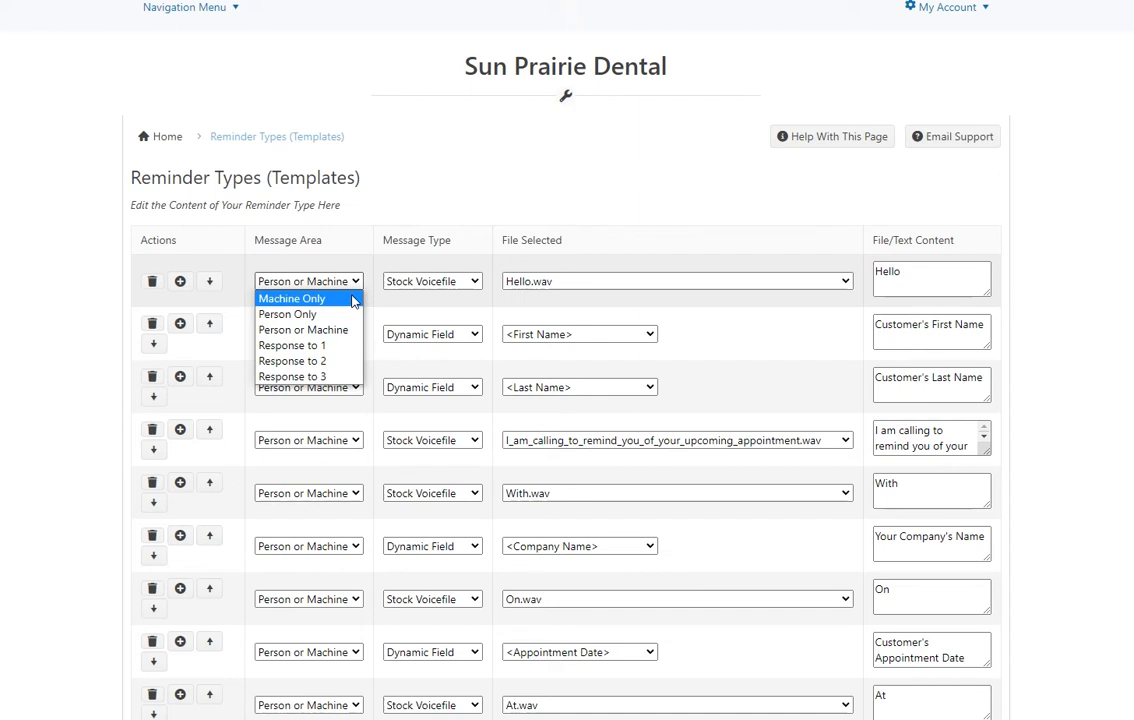
# - Review the Hello block's message type and voice file choices, keeping Stock Voicefile and Hello.wav, and highlight its text content
pyautogui.click(476, 283)
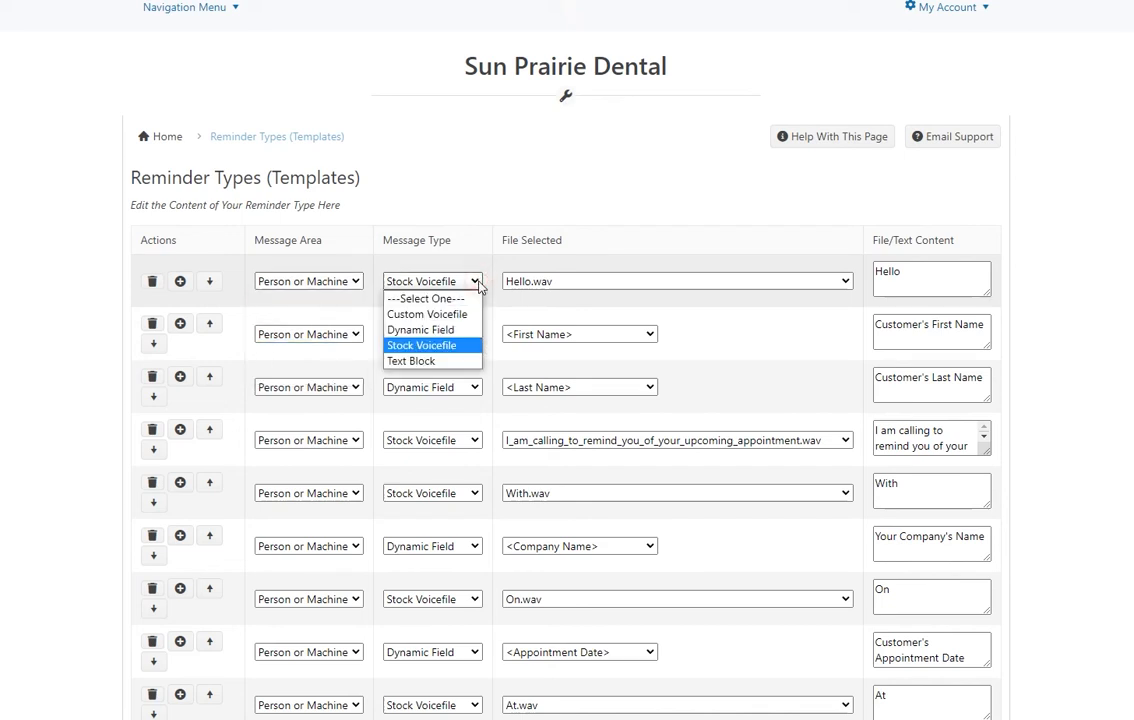
pyautogui.click(478, 347)
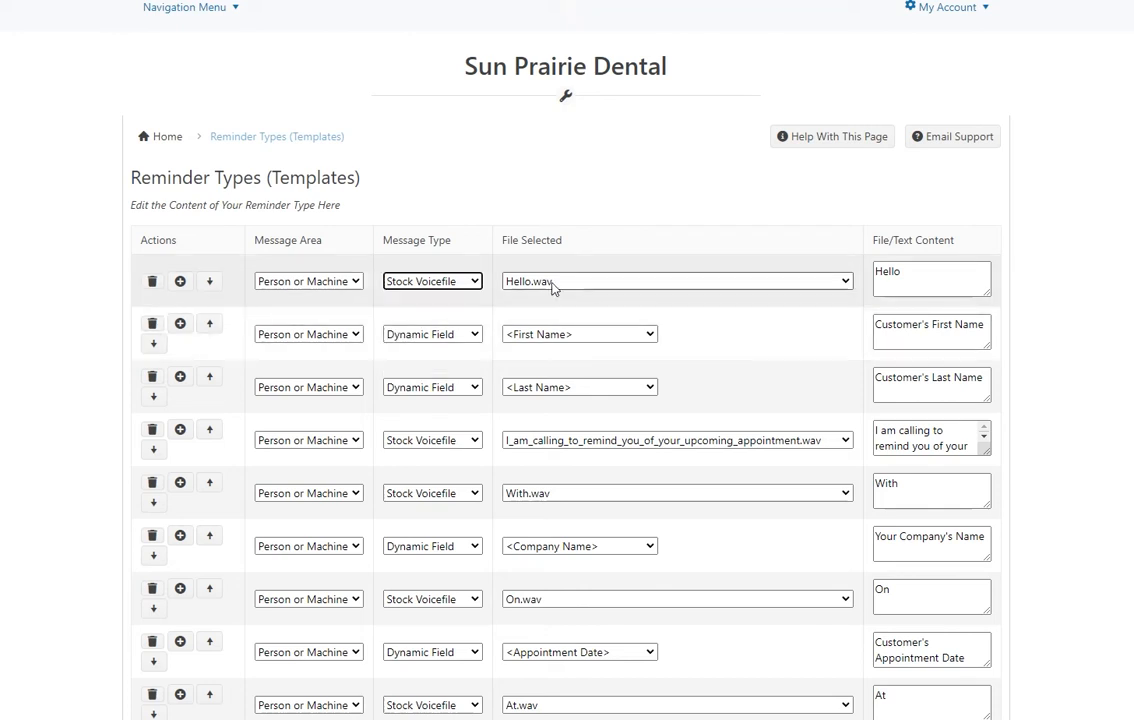
pyautogui.click(562, 285)
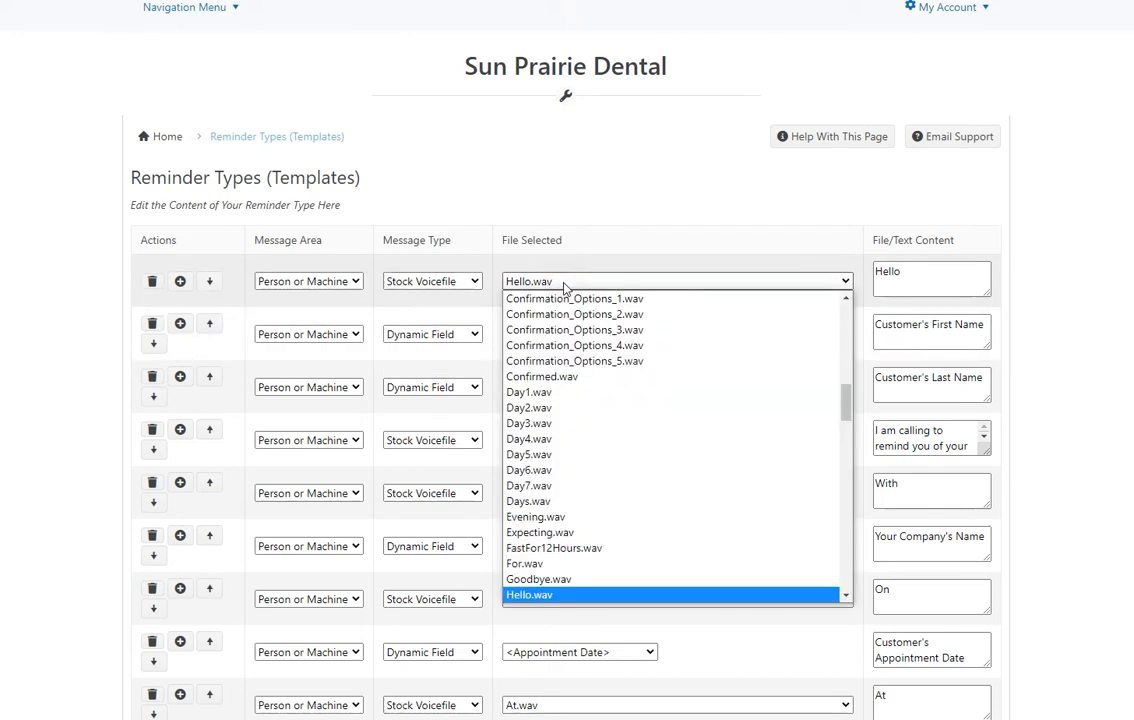
pyautogui.click(557, 595)
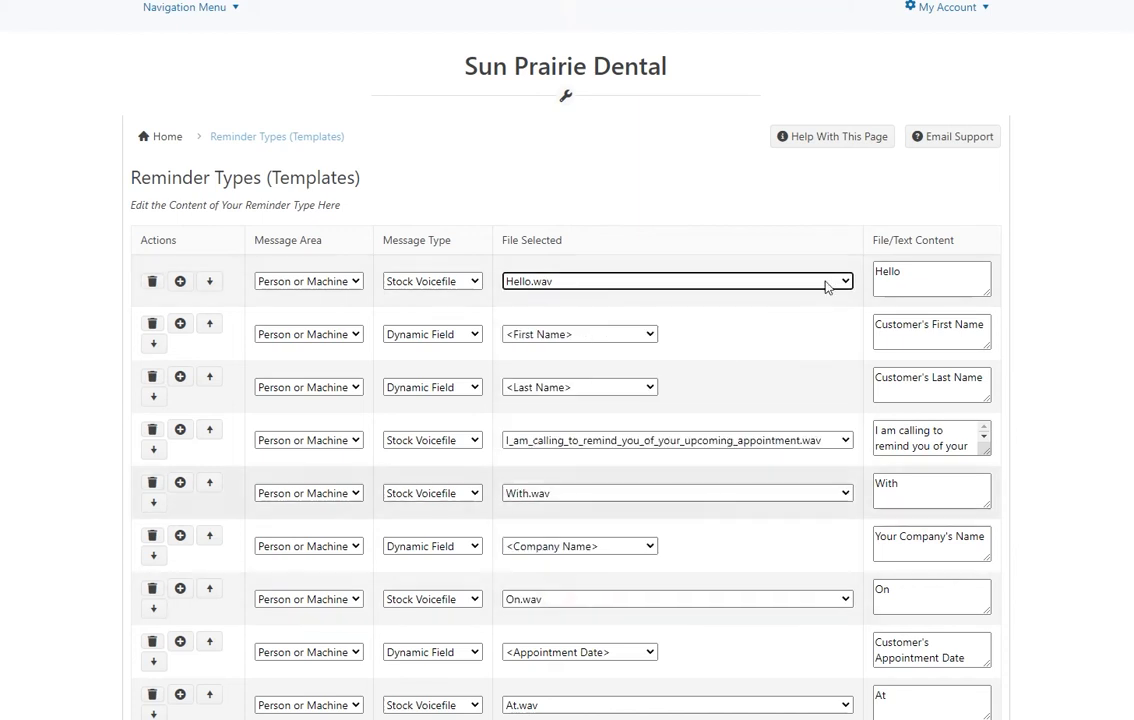
pyautogui.click(919, 270)
pyautogui.doubleClick(919, 270)
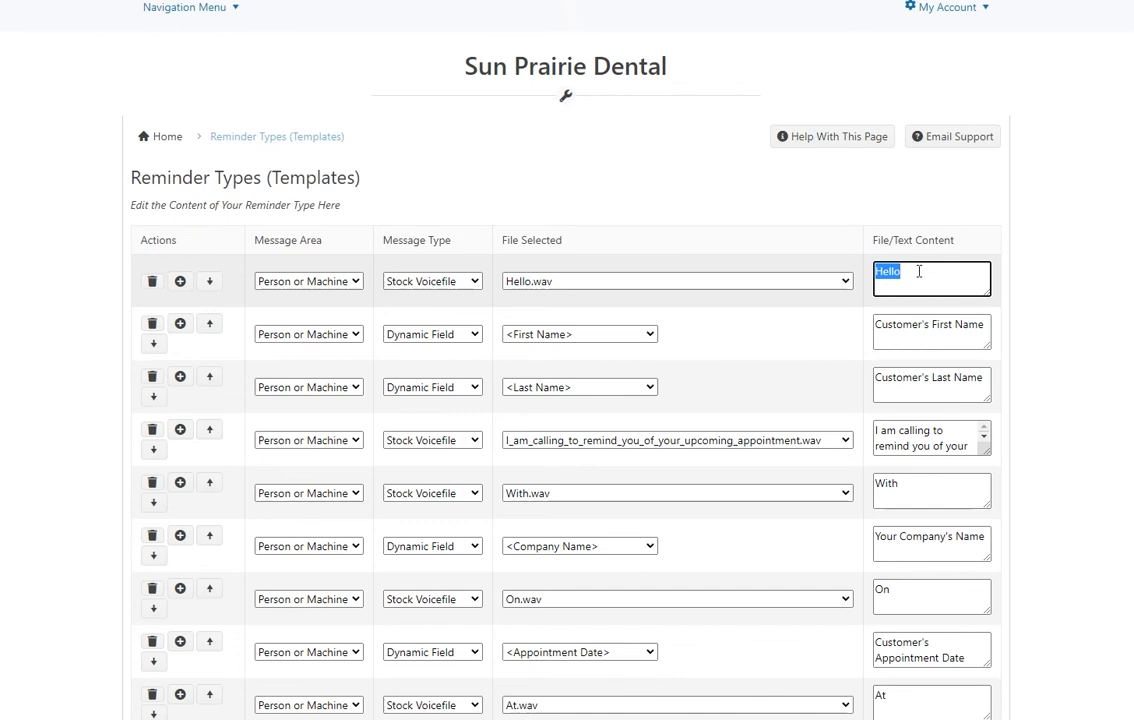
pyautogui.click(424, 284)
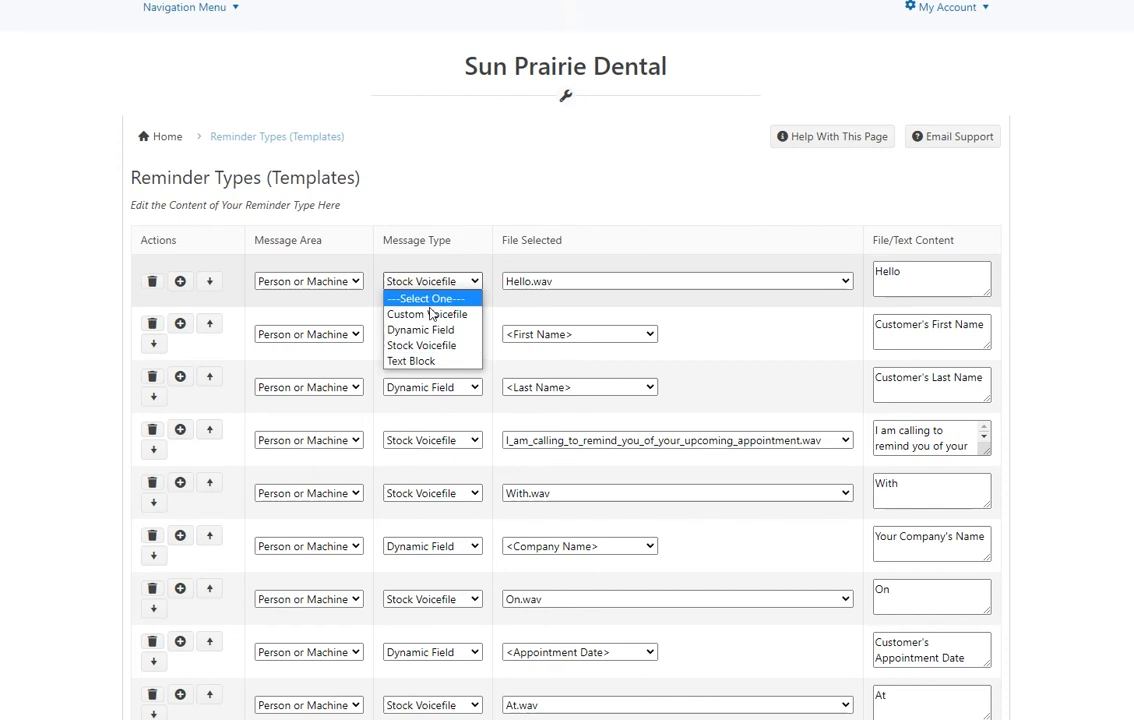
pyautogui.click(634, 230)
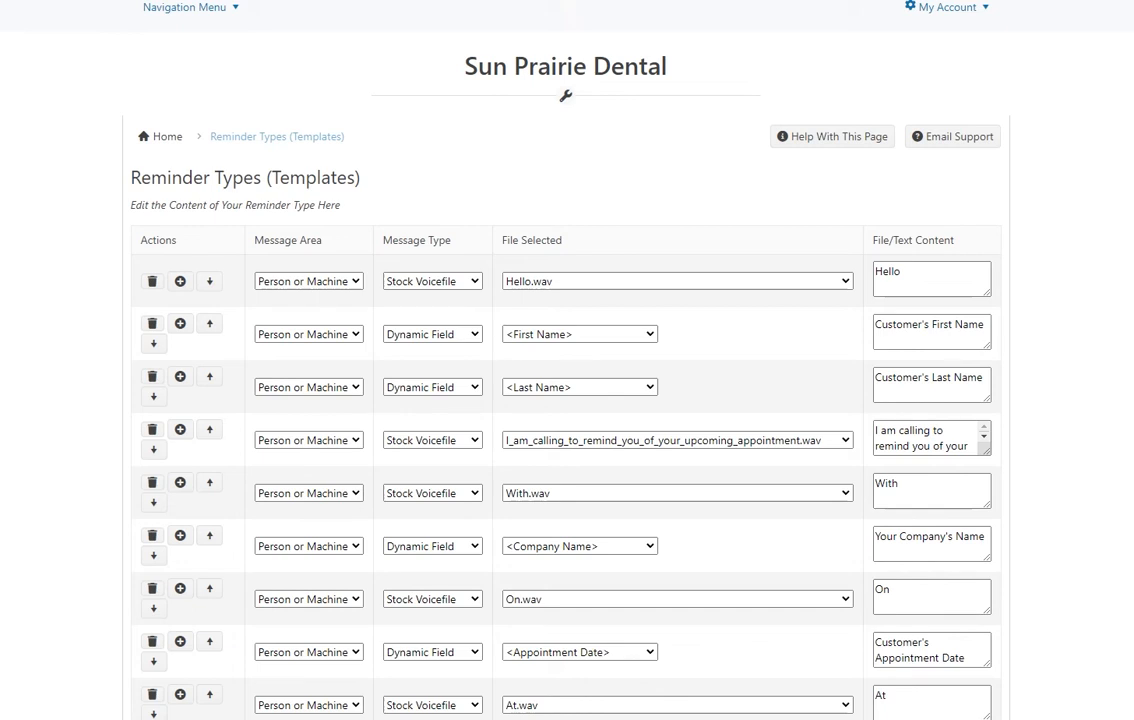
# - Review the First Name block's message area, message type and dynamic field choices and the Last Name block's field choices, keeping all selections
pyautogui.click(356, 336)
pyautogui.click(356, 336)
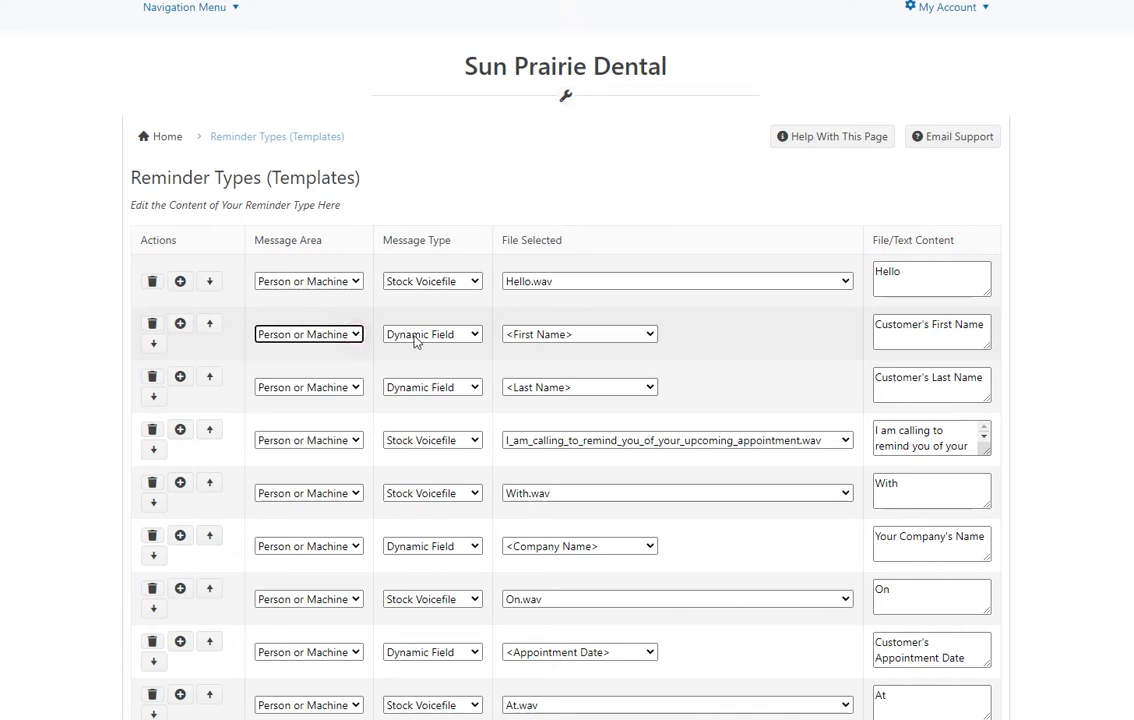
pyautogui.click(476, 336)
pyautogui.click(476, 336)
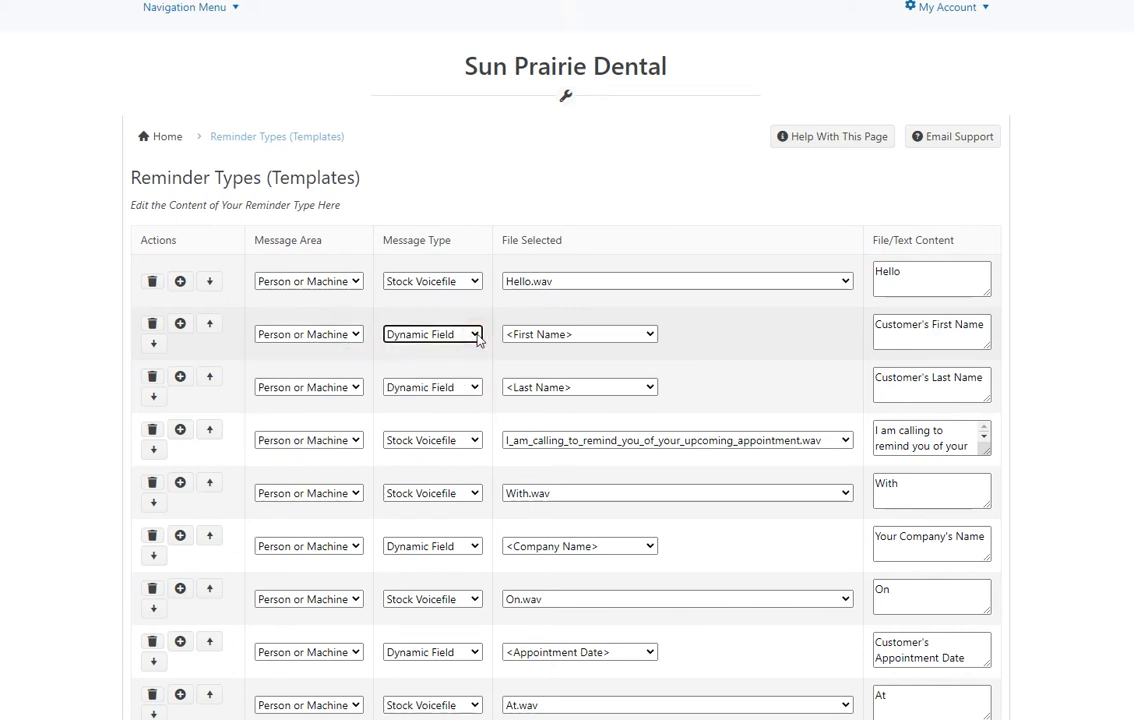
pyautogui.click(603, 338)
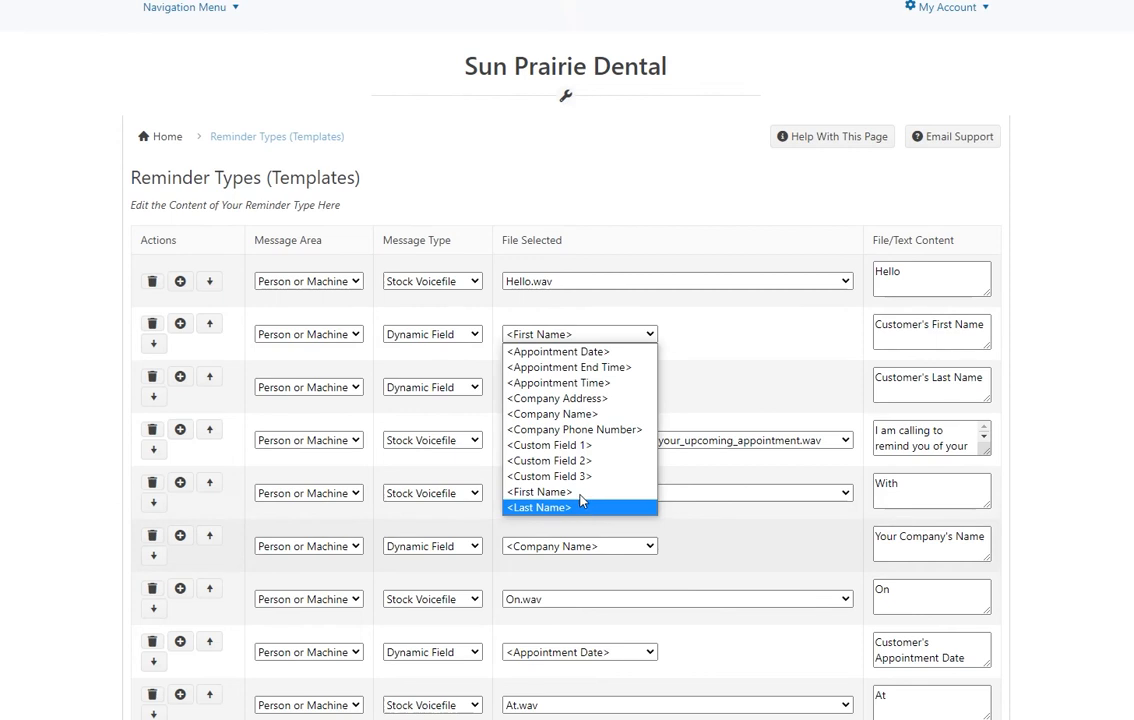
pyautogui.click(577, 492)
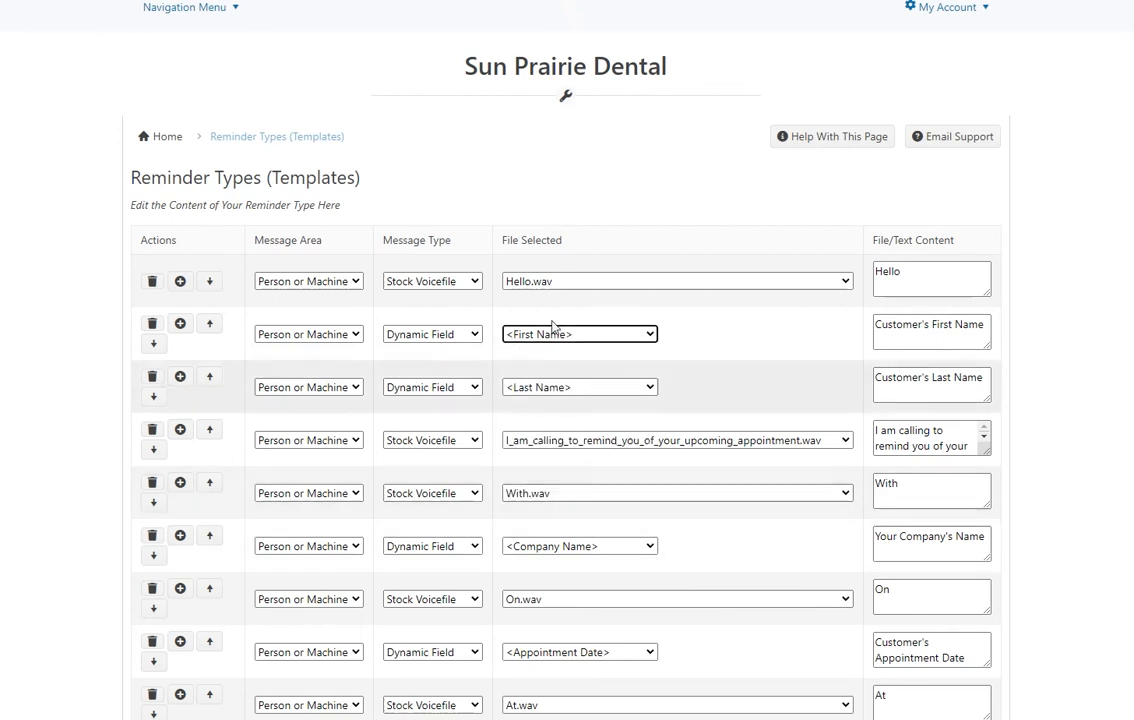
pyautogui.click(563, 387)
pyautogui.click(573, 560)
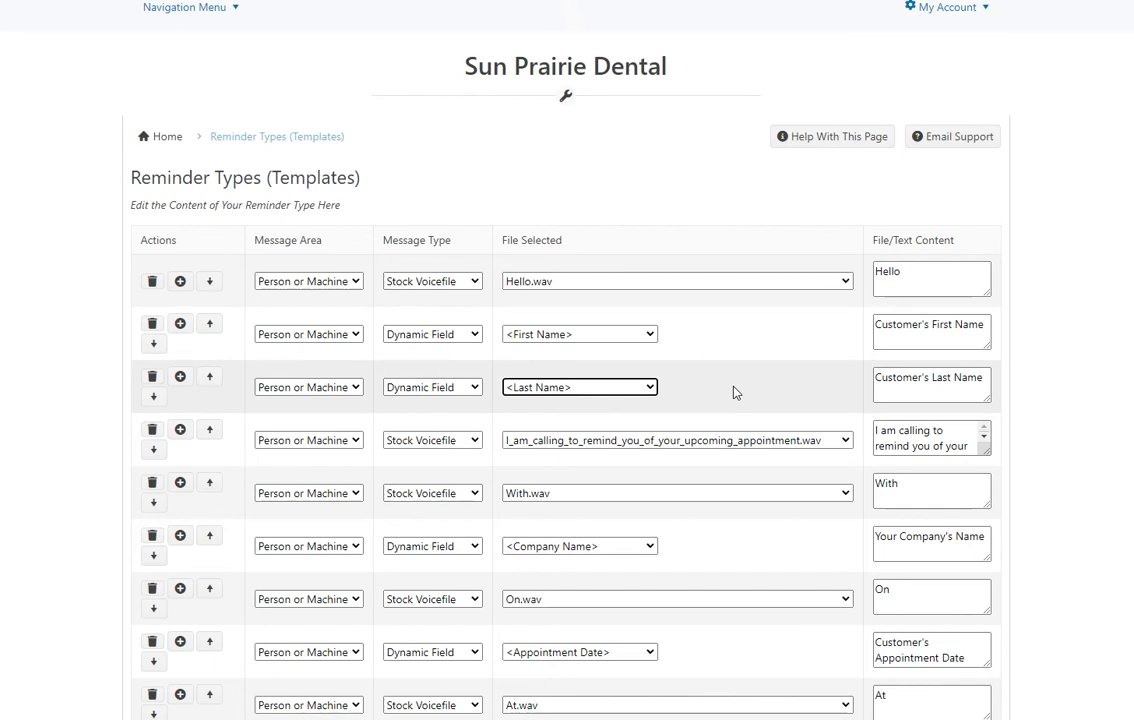
# - Check the dynamic field choices of the Company Name block, keeping <Company Name>, and highlight its text content
pyautogui.scroll(-2, 733, 392)
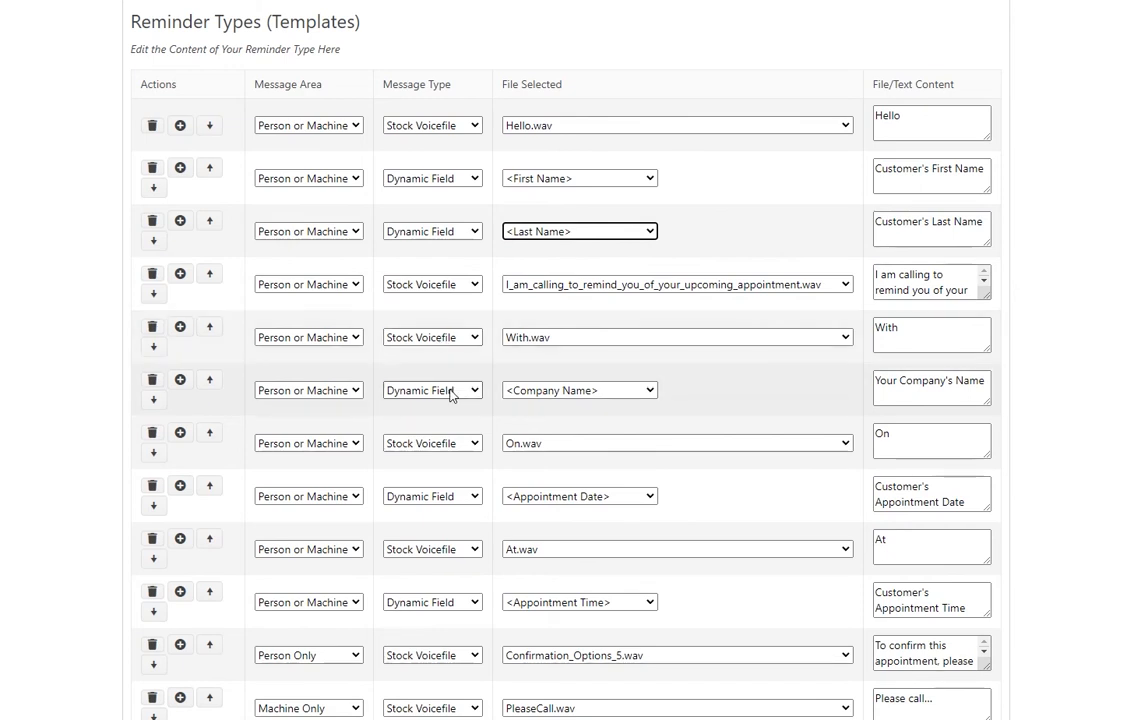
pyautogui.click(612, 391)
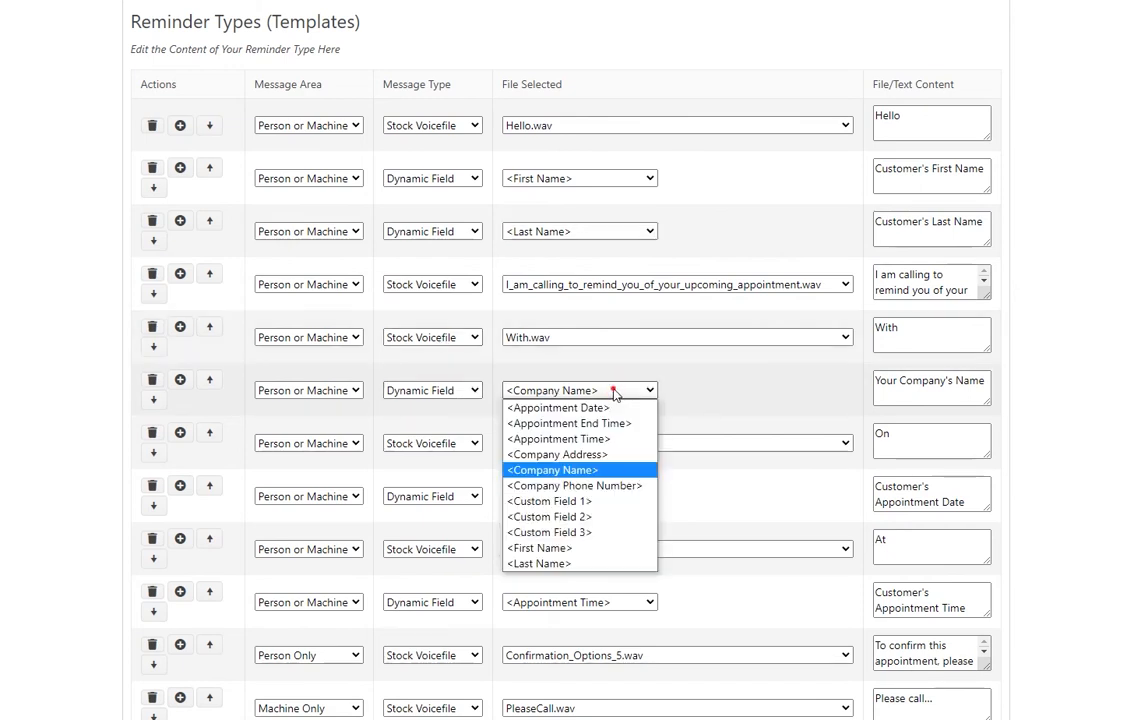
pyautogui.click(614, 391)
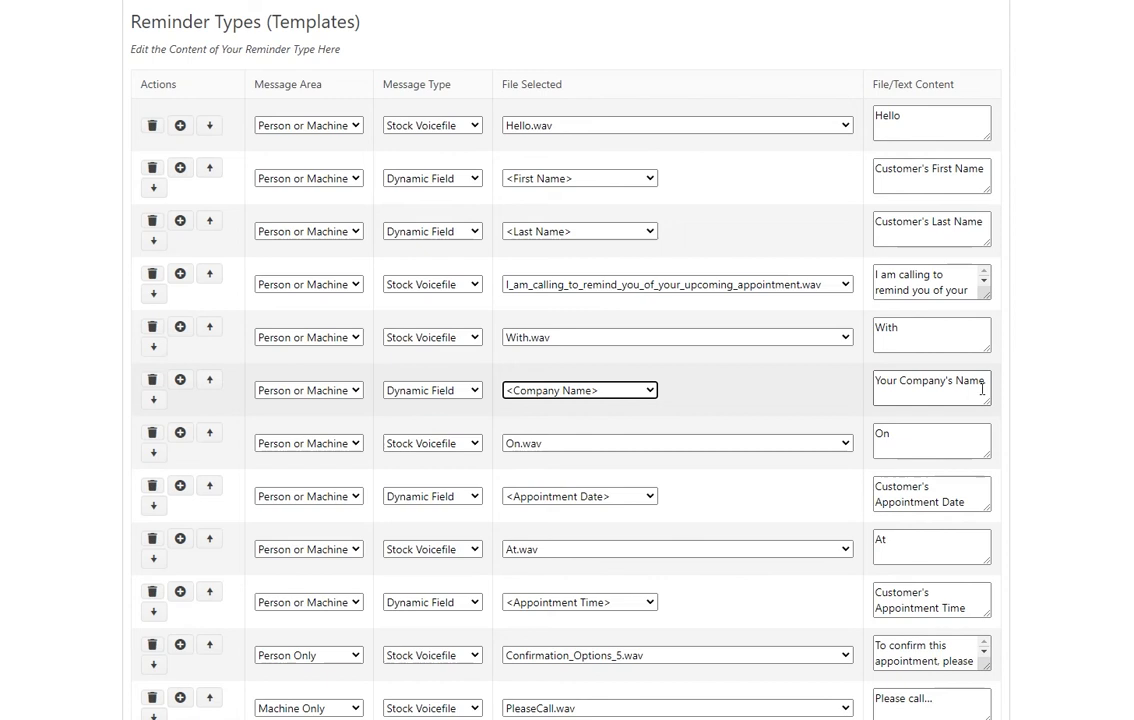
pyautogui.moveTo(986, 381); pyautogui.dragTo(866, 385)
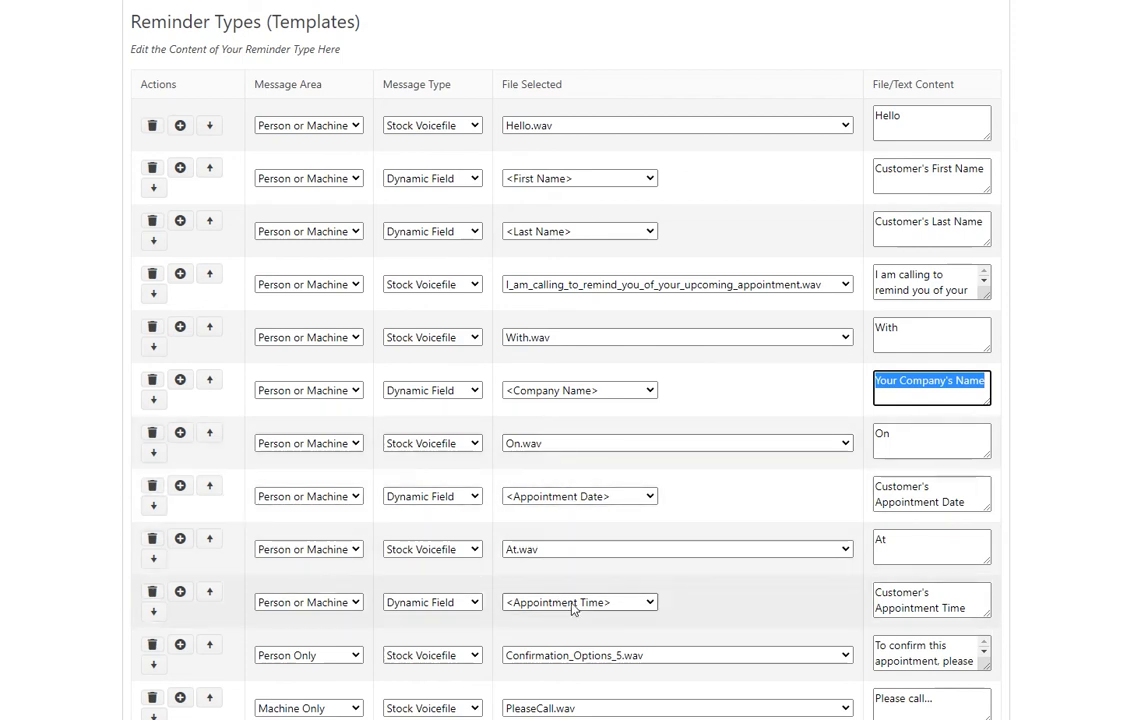
# - Check the message area choices of the Confirmation_Options_5.wav block, keeping Person Only
pyautogui.scroll(-1, 693, 611)
pyautogui.scroll(-3, 693, 611)
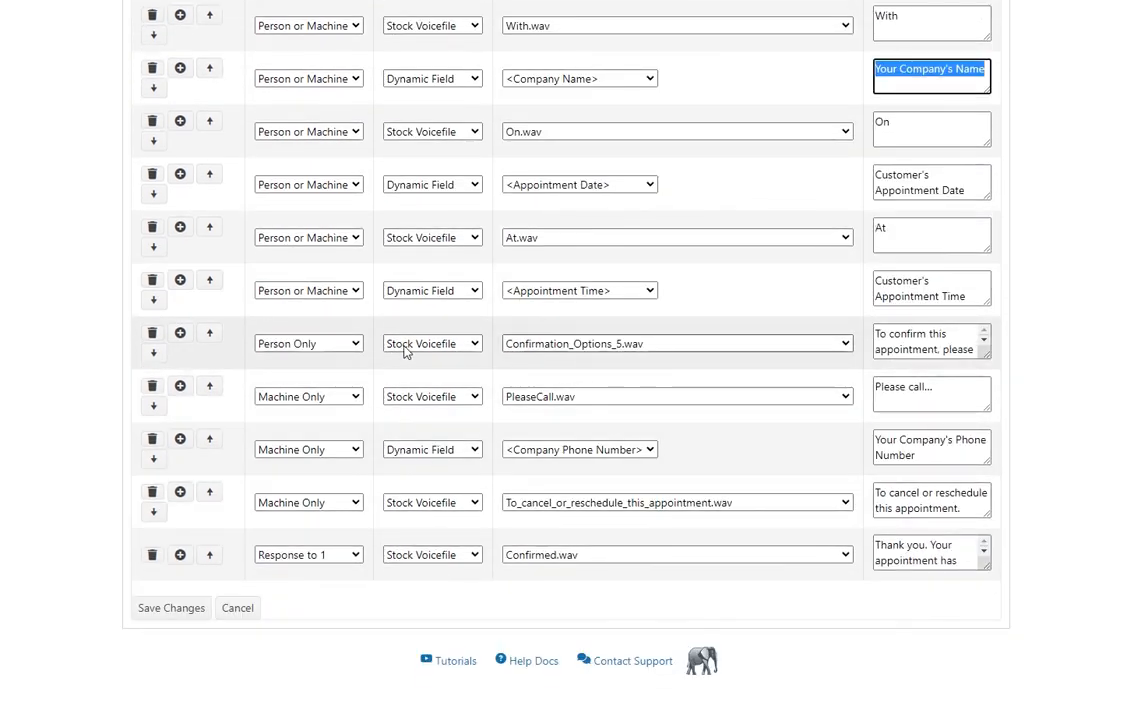
pyautogui.click(330, 345)
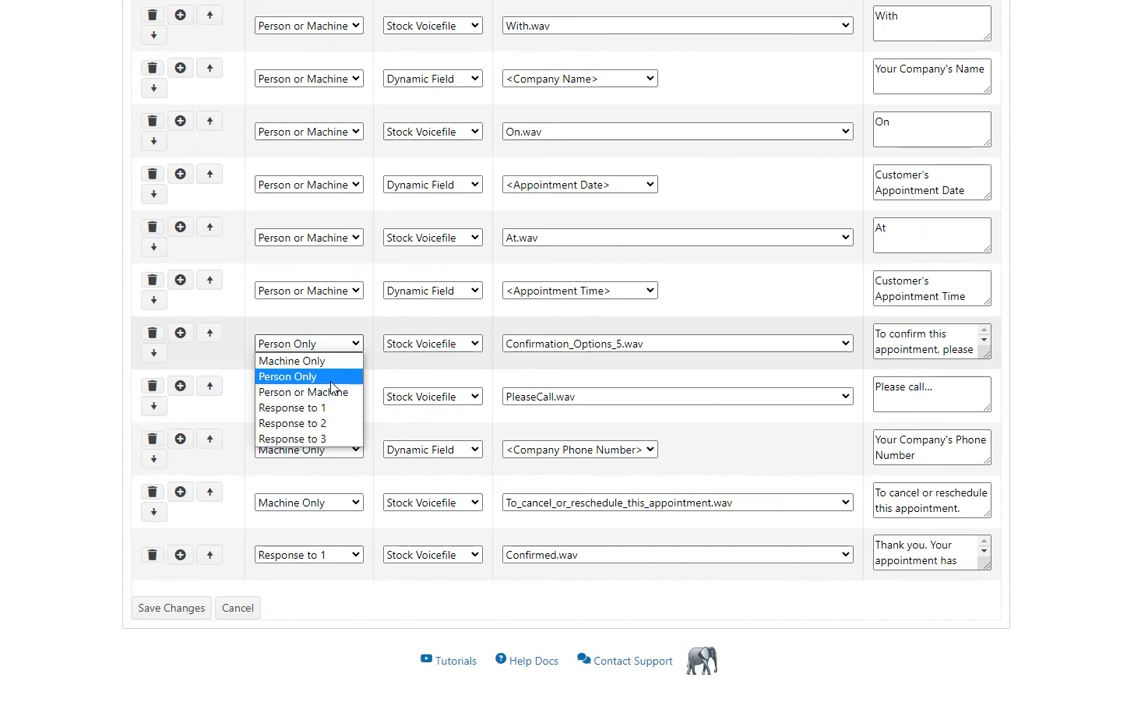
pyautogui.click(342, 380)
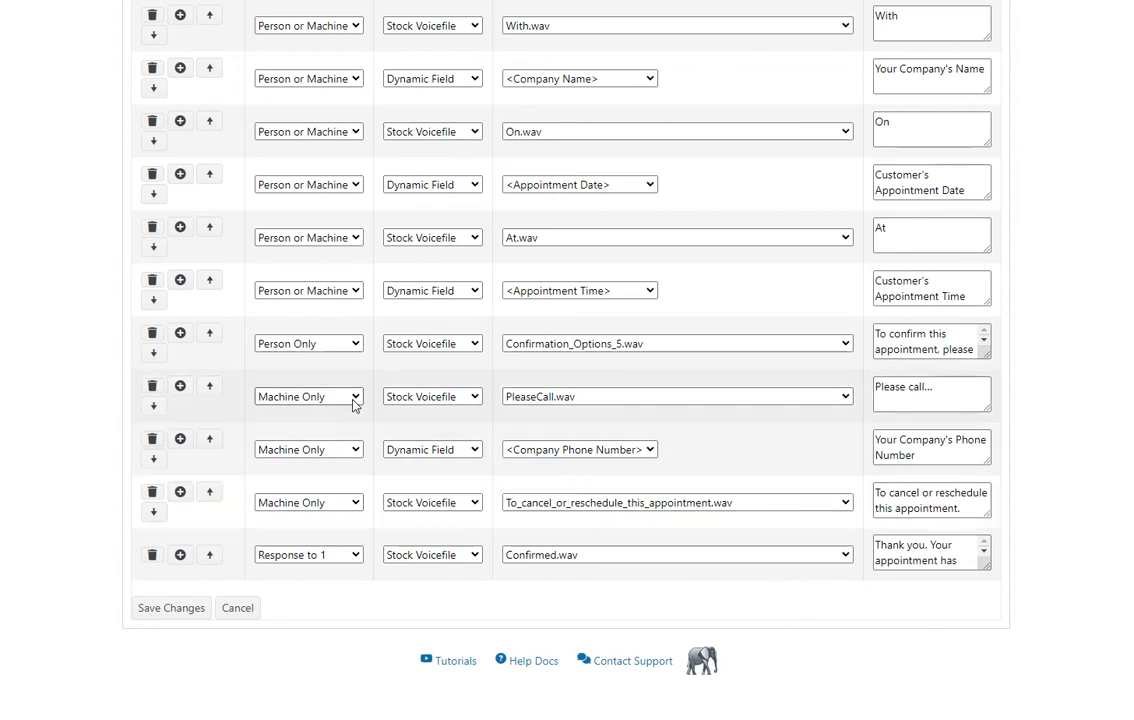
# - Highlight the text of the Machine Only blocks, look at the Response to 1 text, and leave the Demo Call content without saving
pyautogui.moveTo(961, 392); pyautogui.dragTo(878, 403)
pyautogui.moveTo(934, 455); pyautogui.dragTo(850, 440)
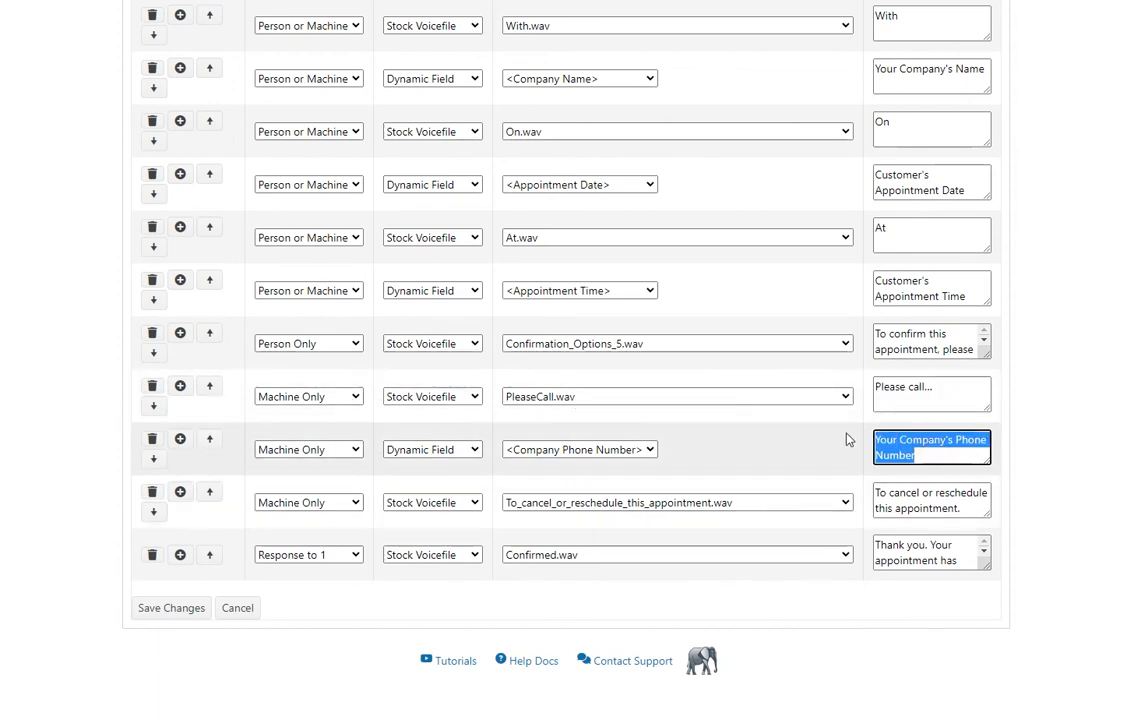
pyautogui.moveTo(969, 506); pyautogui.dragTo(822, 496)
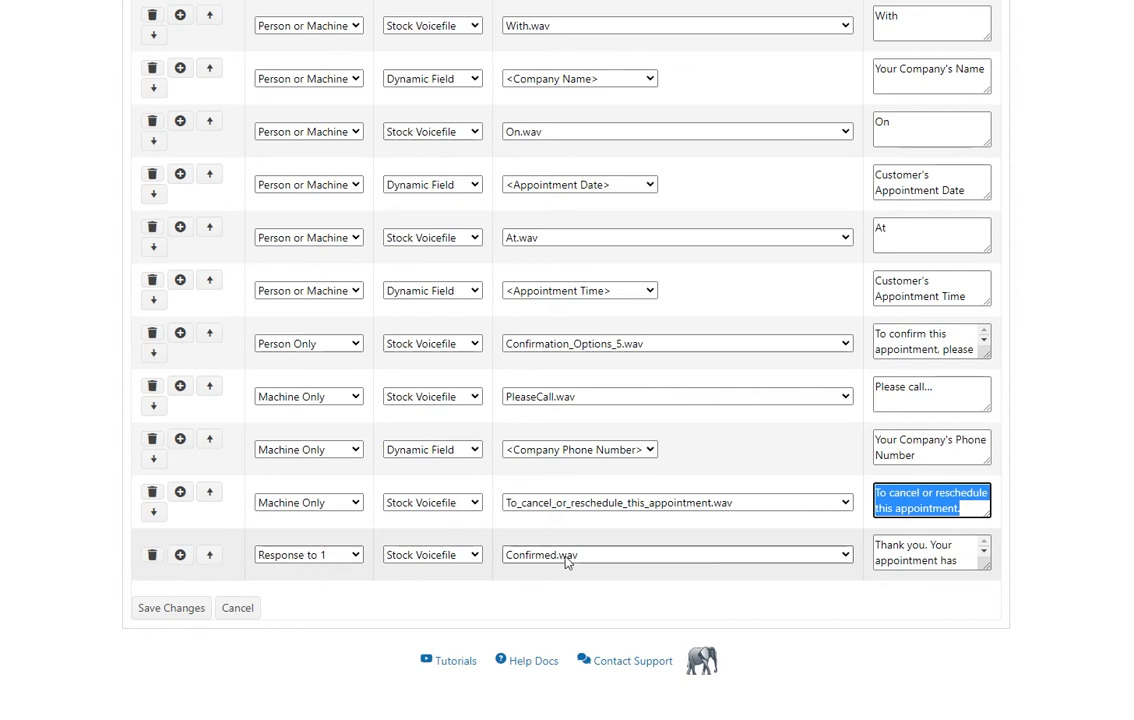
pyautogui.moveTo(984, 566); pyautogui.dragTo(983, 594)
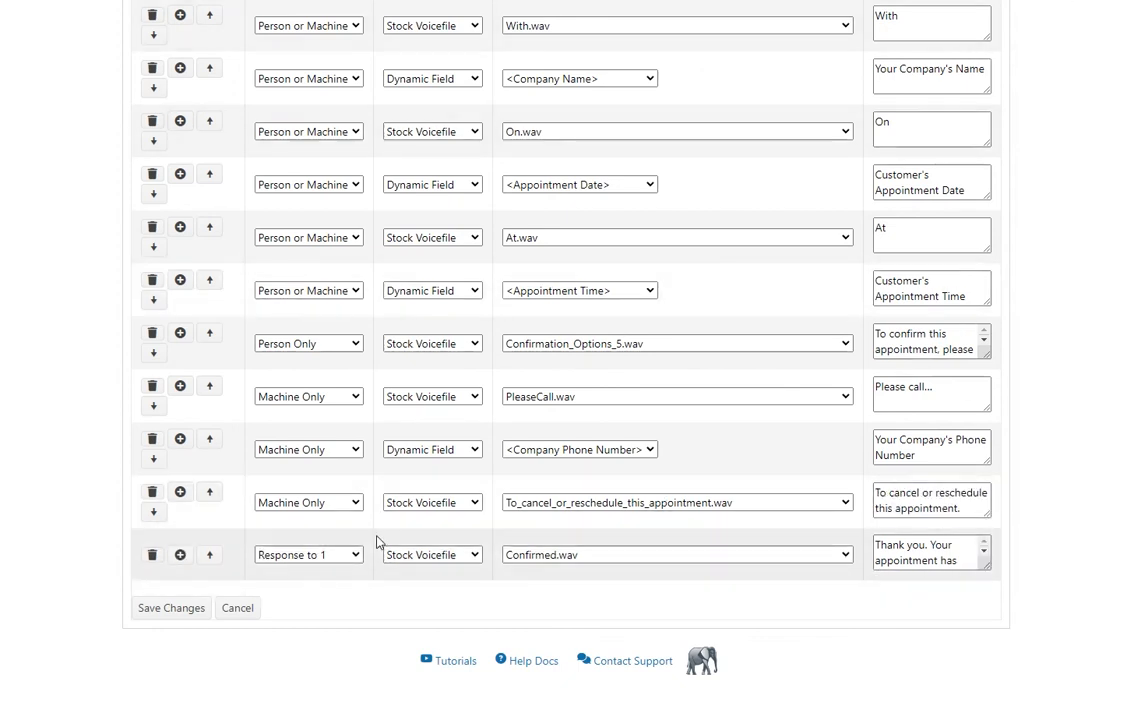
pyautogui.click(247, 611)
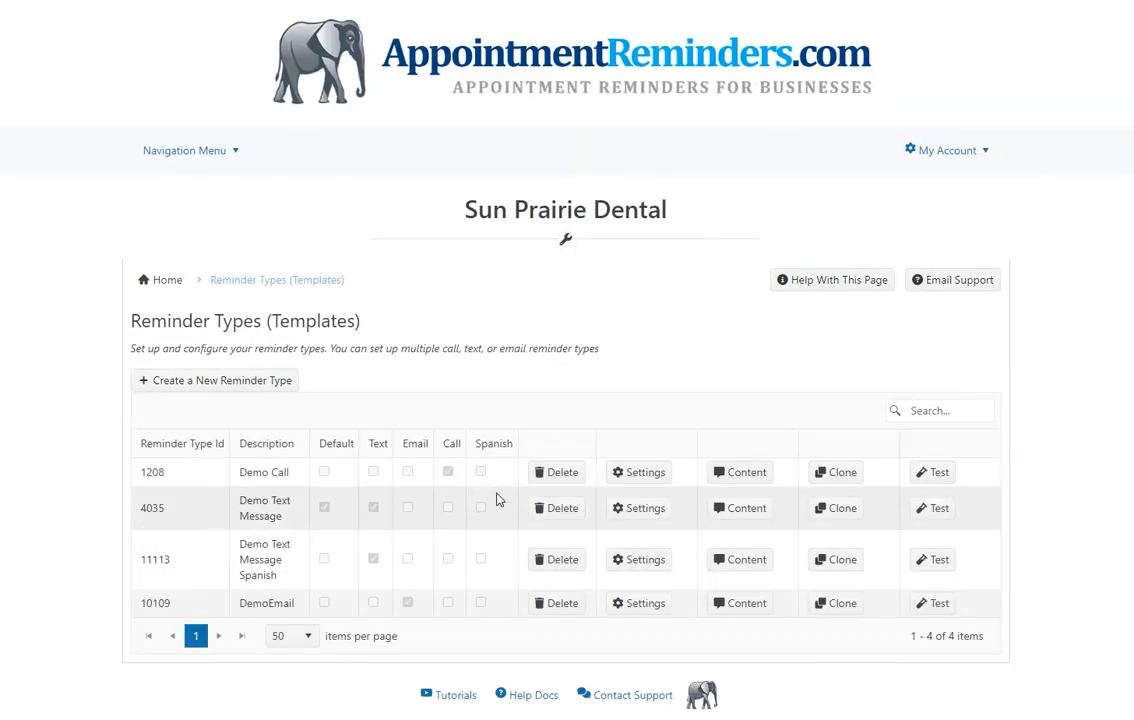
# - Send a test of the Demo Text Message reminder type, entering the recipient's phone number for the sample
pyautogui.click(940, 510)
pyautogui.click(353, 411)
pyautogui.write('3035551212')
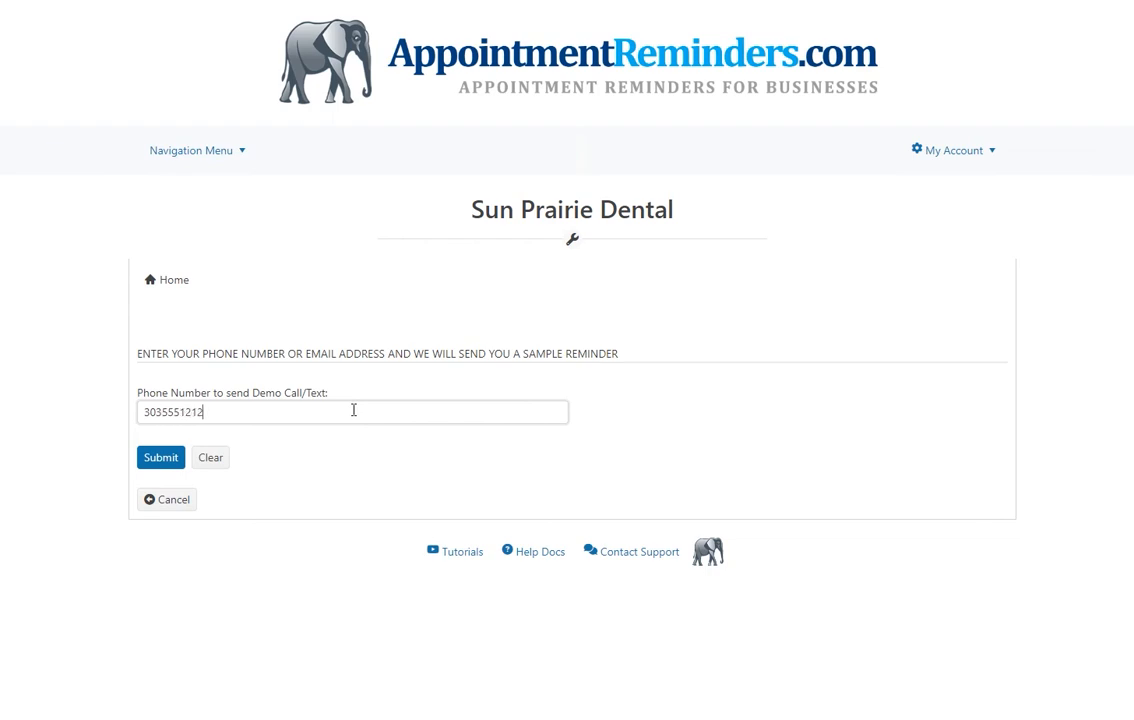
pyautogui.click(159, 462)
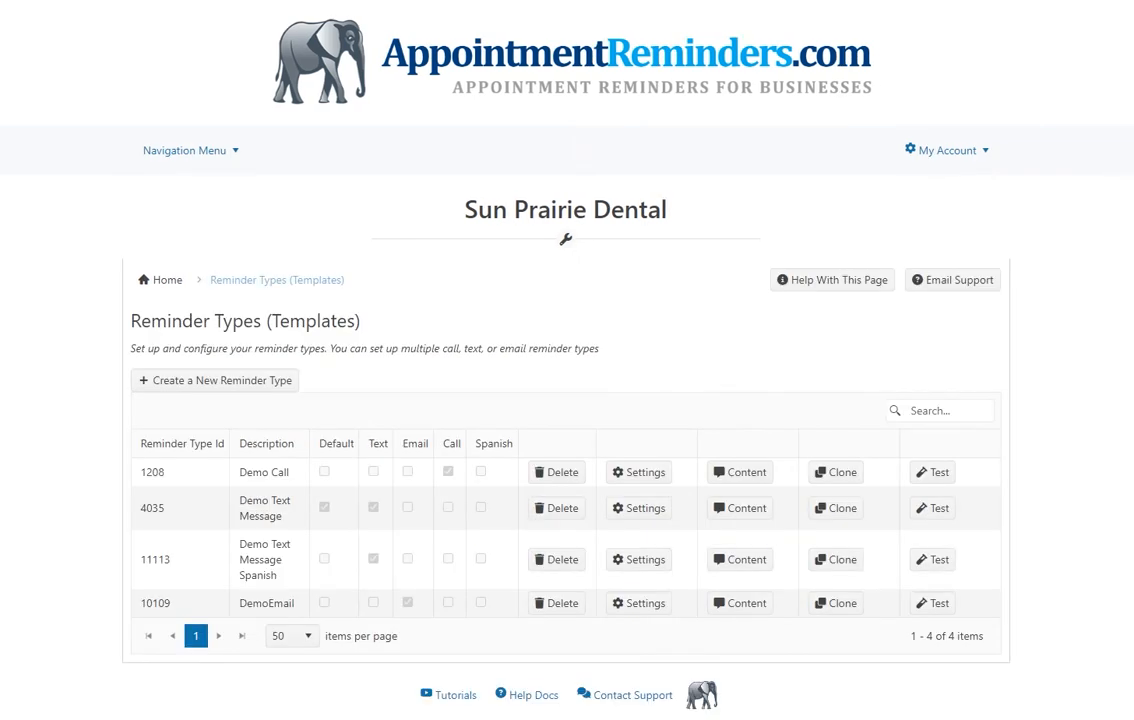
# - Clone the Demo Text Message reminder type and highlight the clone's description in the list
pyautogui.click(845, 512)
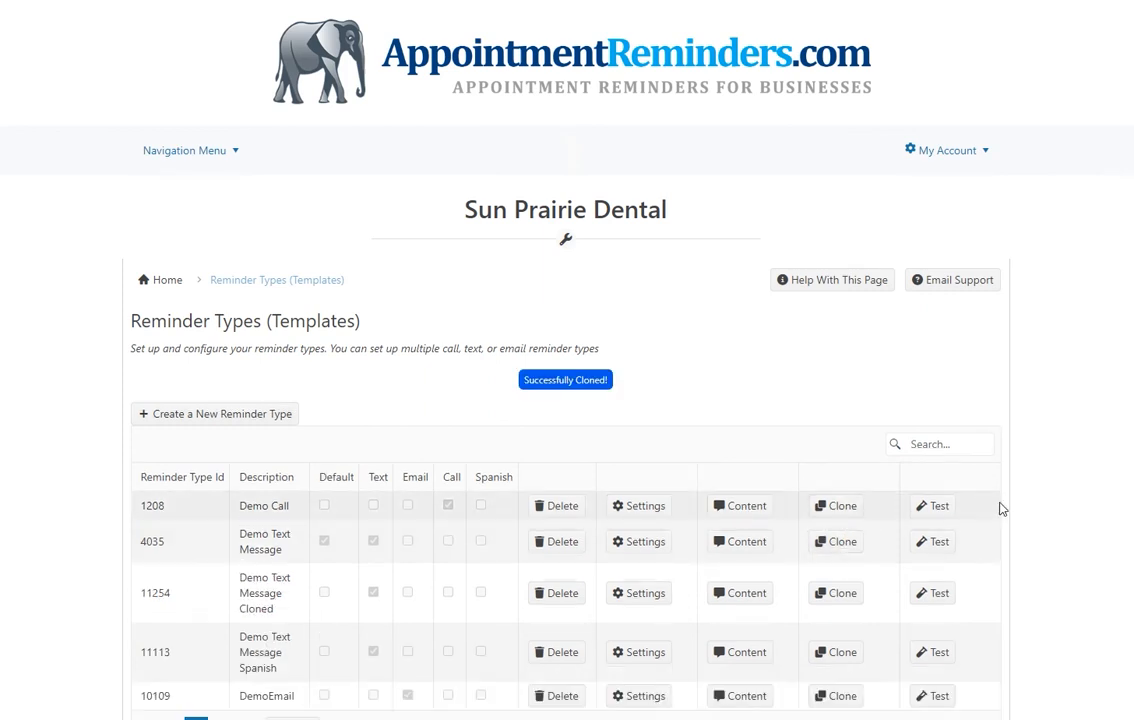
pyautogui.scroll(-1, 1061, 482)
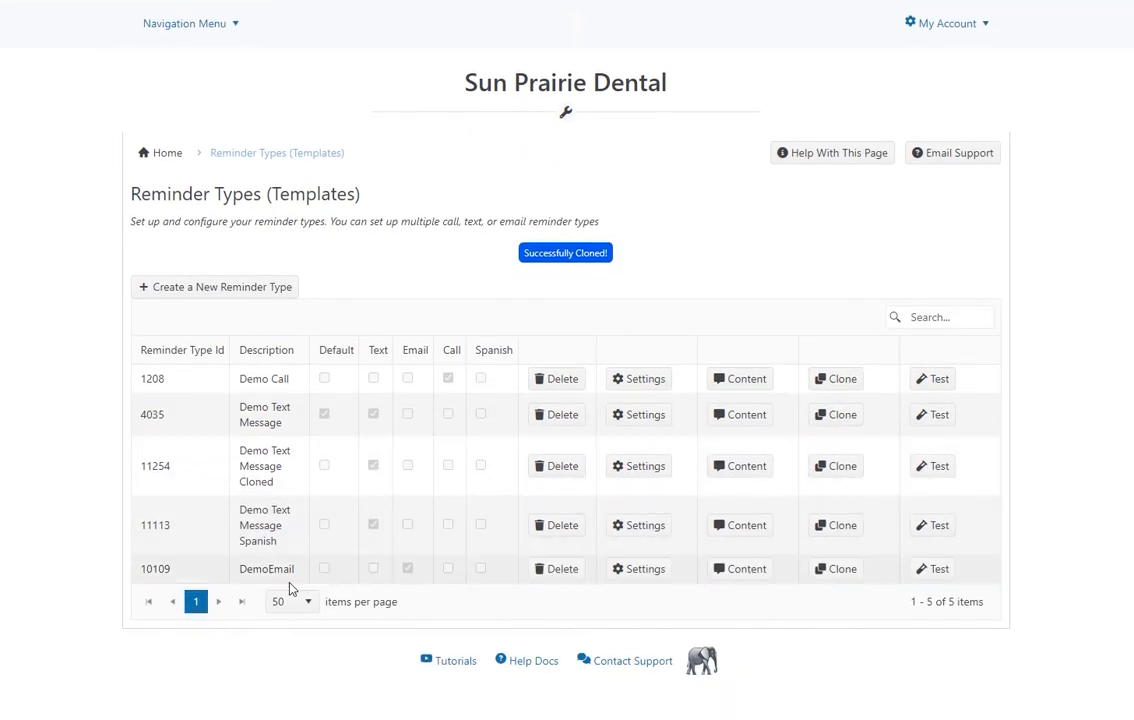
pyautogui.moveTo(241, 452)
pyautogui.mouseDown()
pyautogui.moveTo(306, 469)
pyautogui.moveTo(309, 481)
pyautogui.mouseUp()
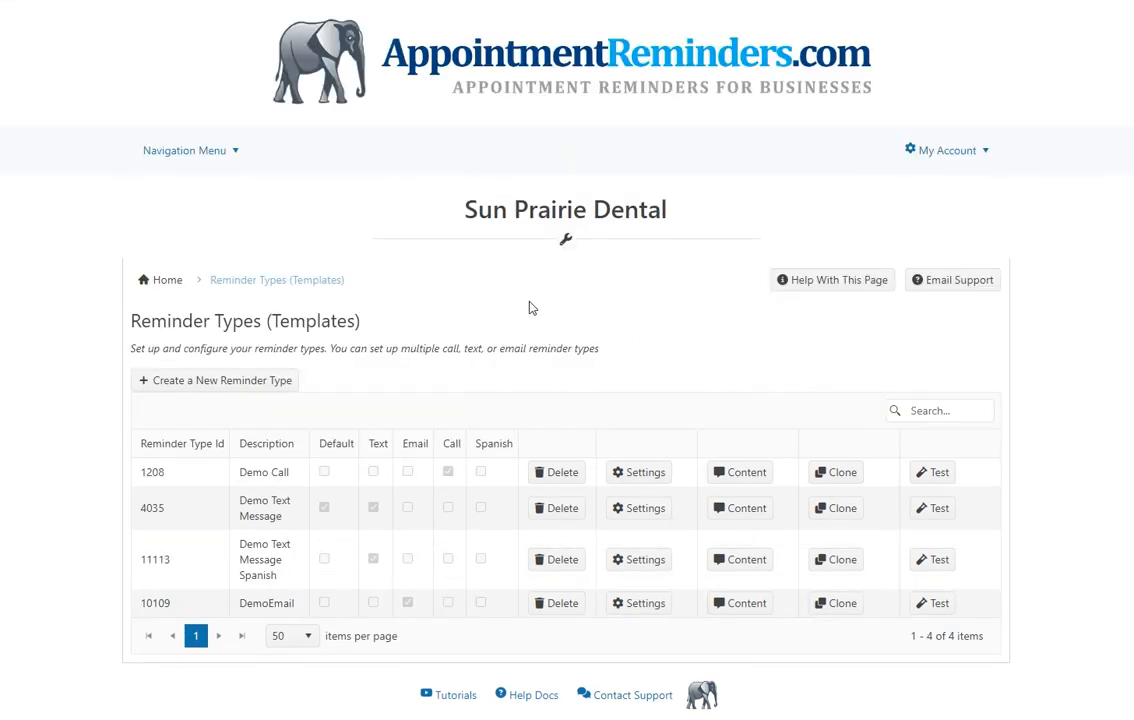
# - Start a new reminder type and set its description to "My New Reminder Type"
pyautogui.click(246, 387)
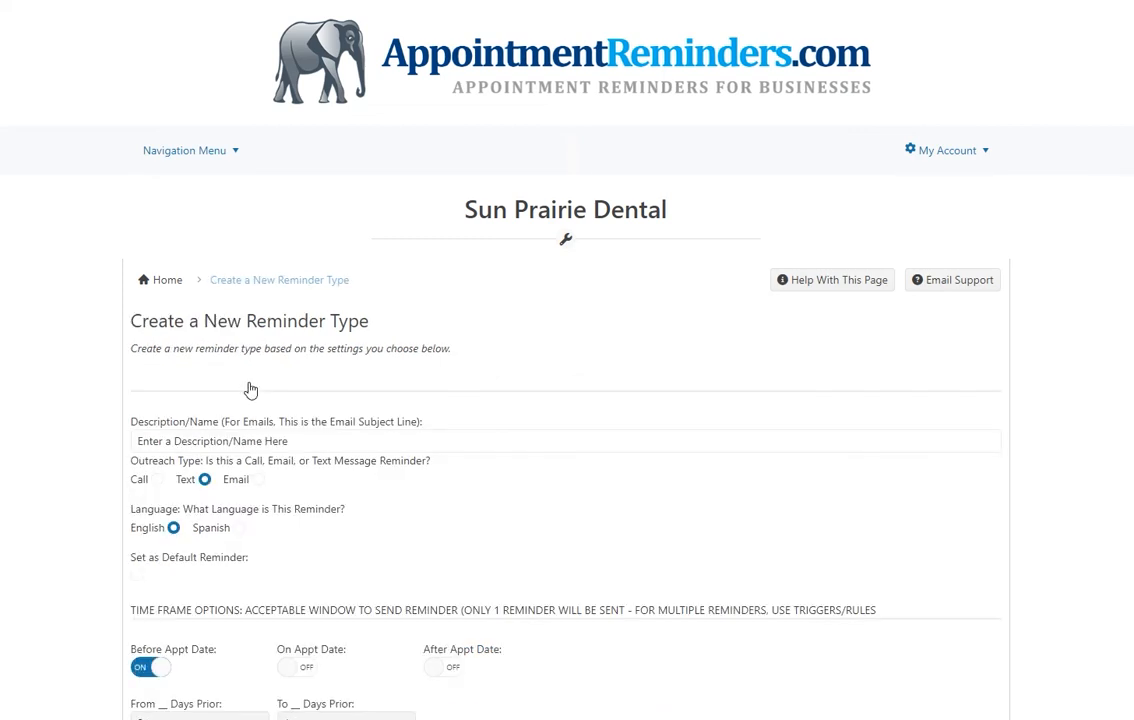
pyautogui.moveTo(301, 438); pyautogui.dragTo(110, 443)
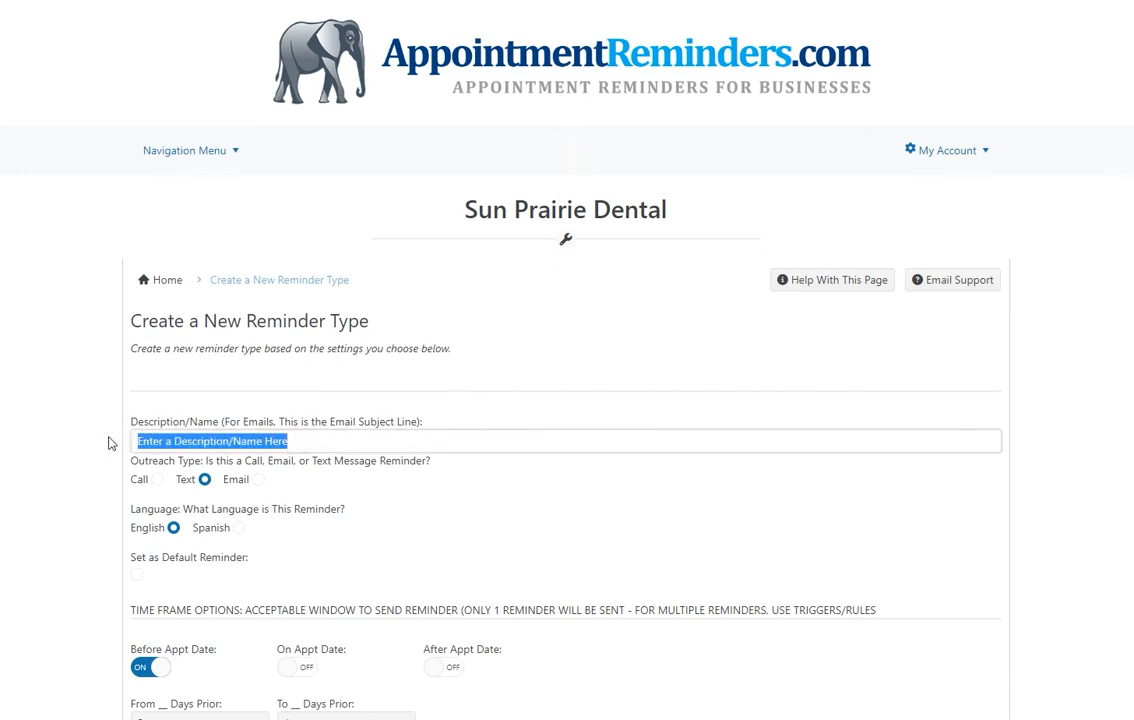
pyautogui.write('My New Reminder Type')
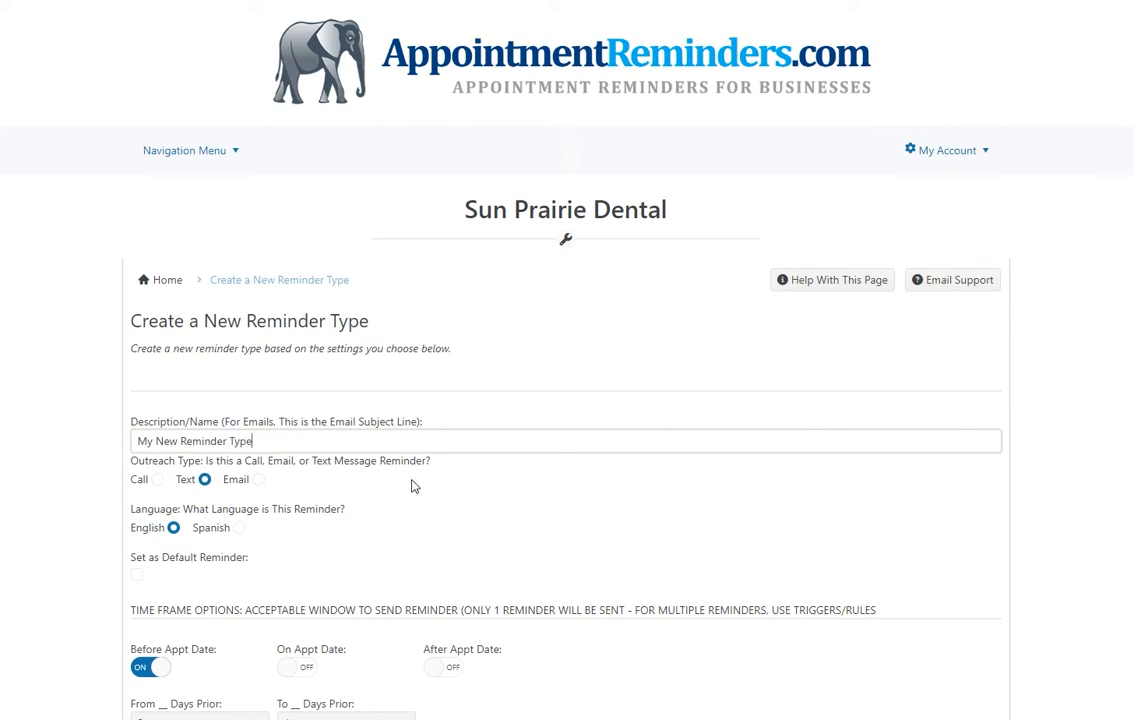
# - In the content settings, keep the first name included, make the appointment time a window and request arrival 15 minutes prior
pyautogui.scroll(-4, 410, 486)
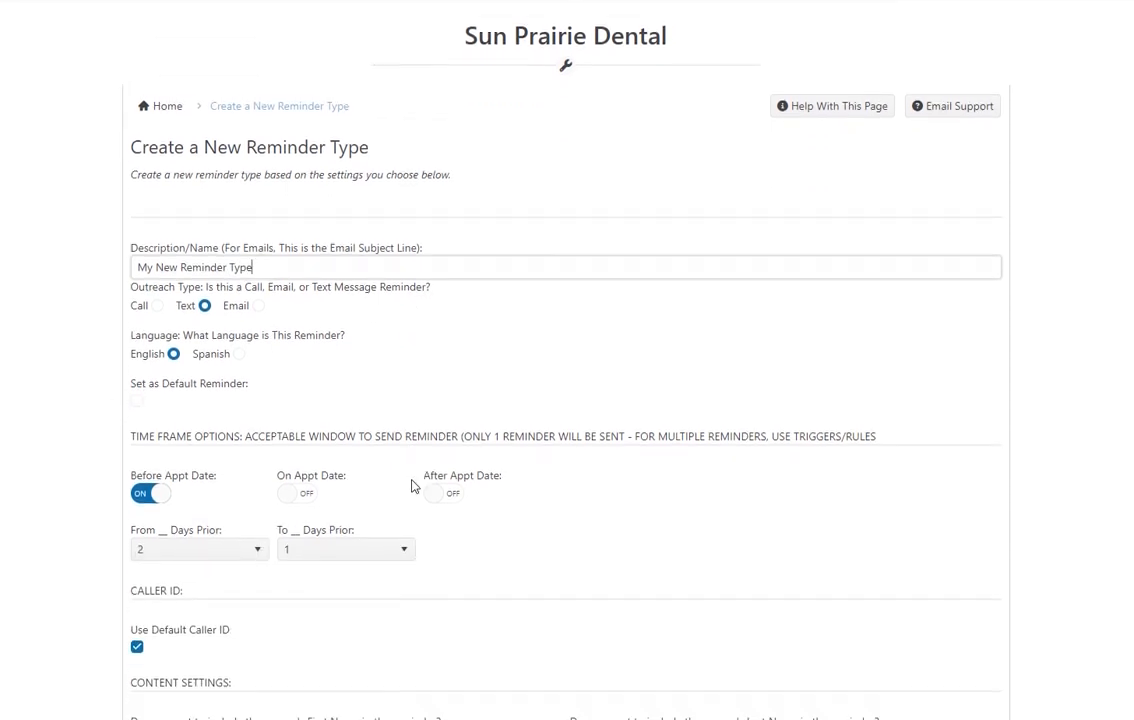
pyautogui.scroll(-4, 413, 486)
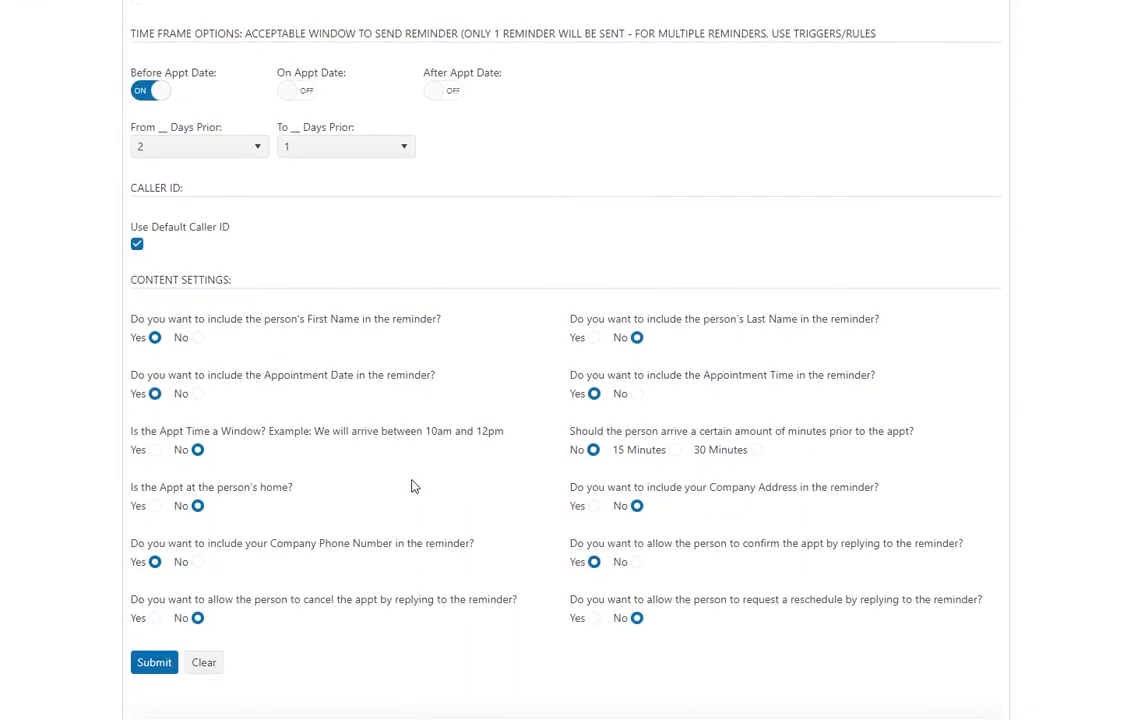
pyautogui.scroll(-1, 412, 484)
pyautogui.scroll(1, 412, 483)
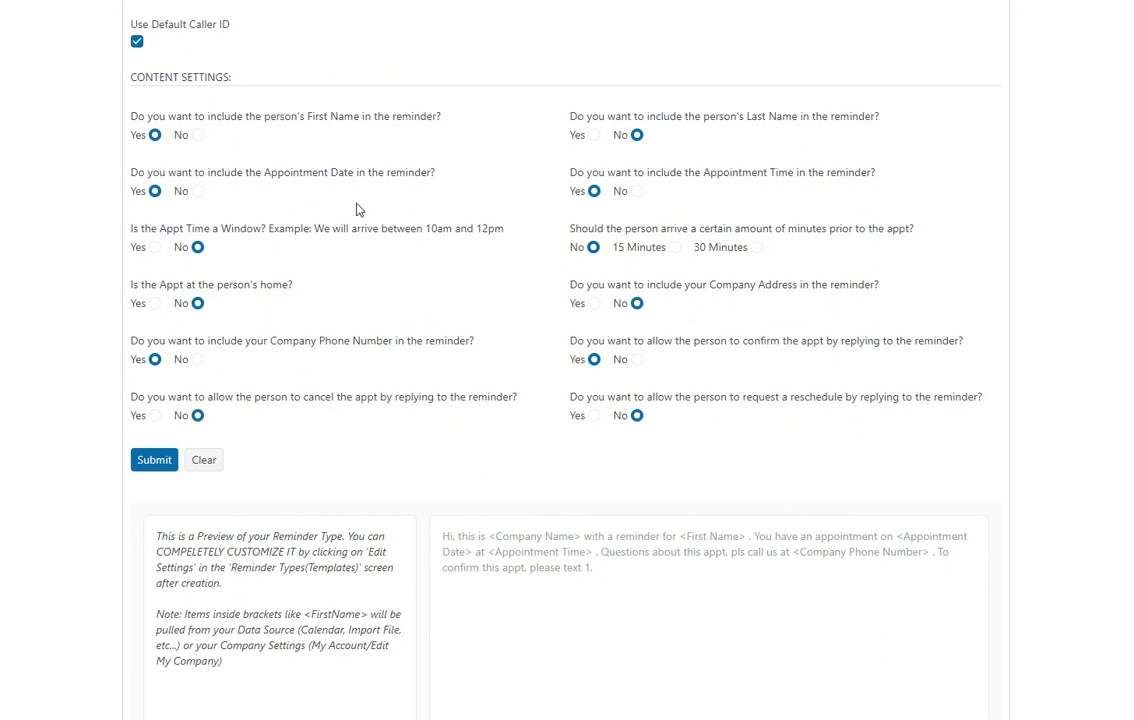
pyautogui.click(197, 135)
pyautogui.click(156, 140)
pyautogui.click(157, 250)
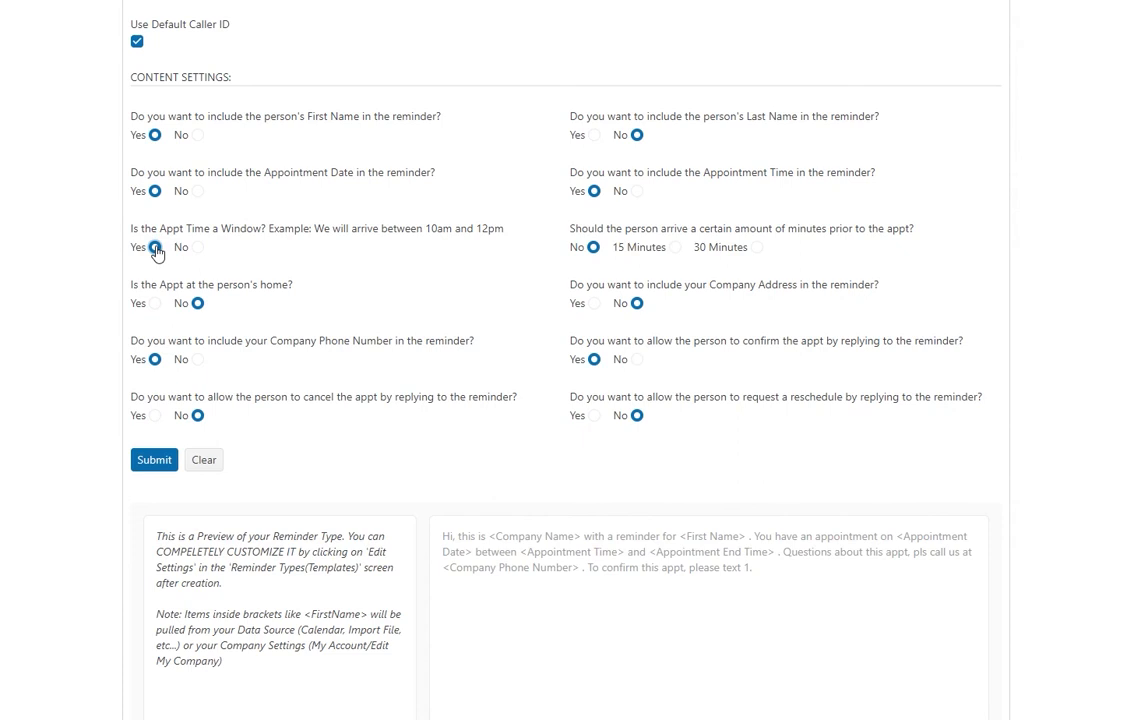
pyautogui.click(677, 249)
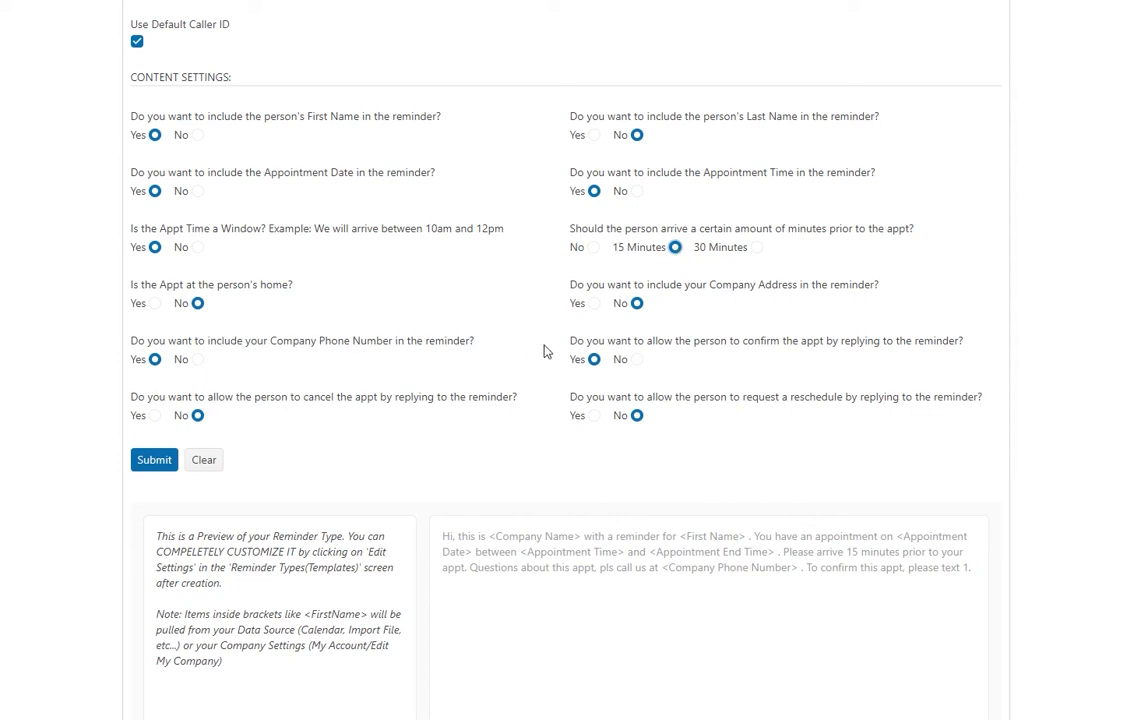
# - Try allowing cancellation by reply, set it back to No, and highlight the message text in the reminder preview
pyautogui.click(155, 416)
pyautogui.click(197, 416)
pyautogui.moveTo(978, 569); pyautogui.dragTo(445, 527)
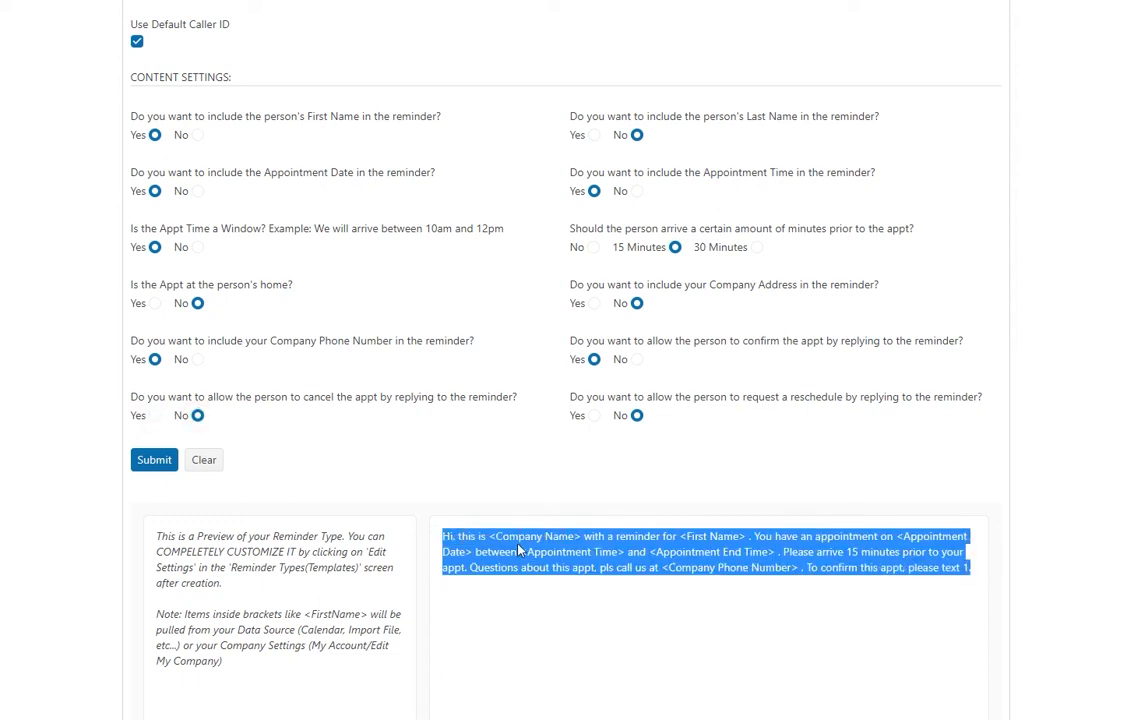